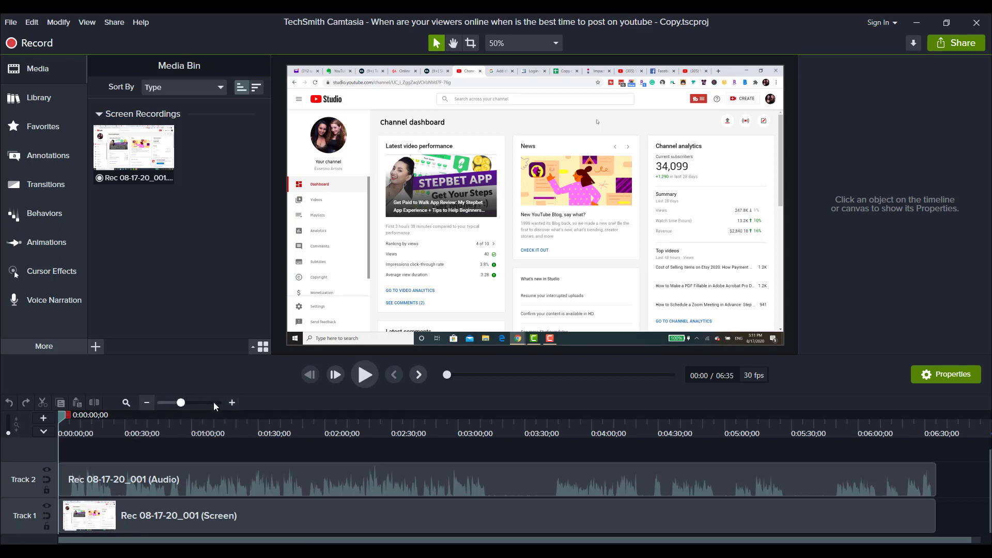
Zoom the timeline in two levels and marquee-select the screen and audio clips on Tracks 1 and 2
{"action": "left_click", "coordinate": [233, 403]}
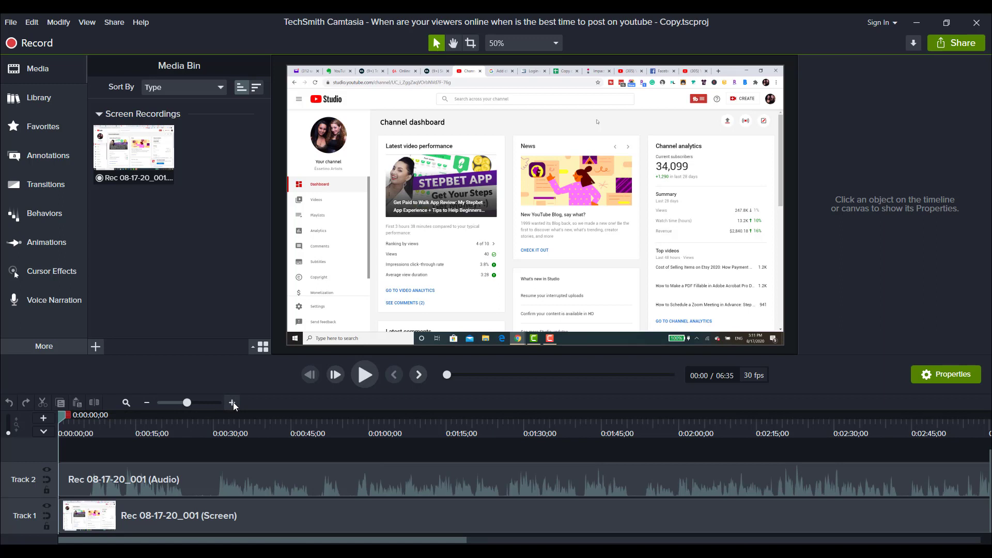
{"action": "left_click", "coordinate": [233, 402]}
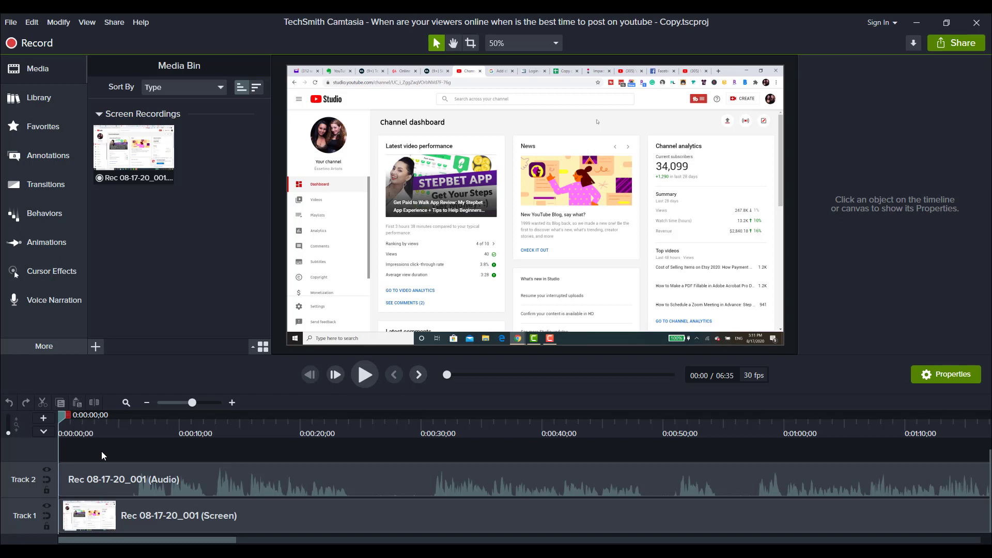
{"action": "left_click_drag", "start_coordinate": [101, 451], "coordinate": [71, 519]}
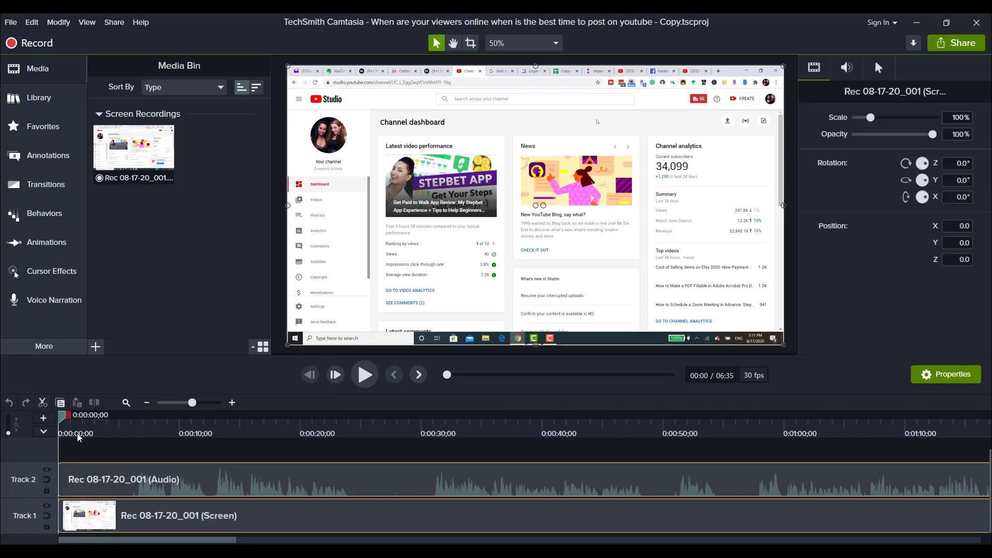
Select the screen clip alone, then the audio clip alone, then both clips together
{"action": "left_click", "coordinate": [103, 516]}
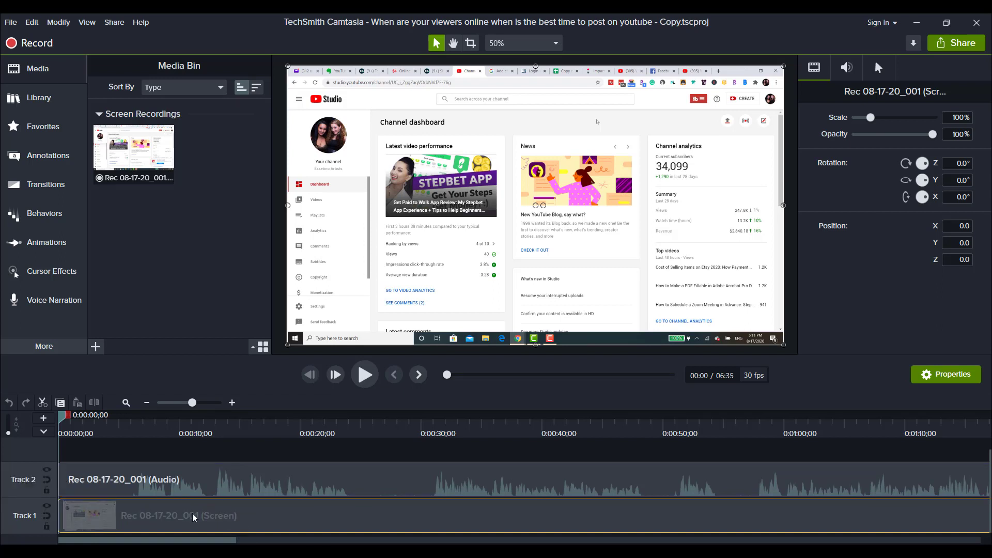
{"action": "left_click", "coordinate": [101, 481]}
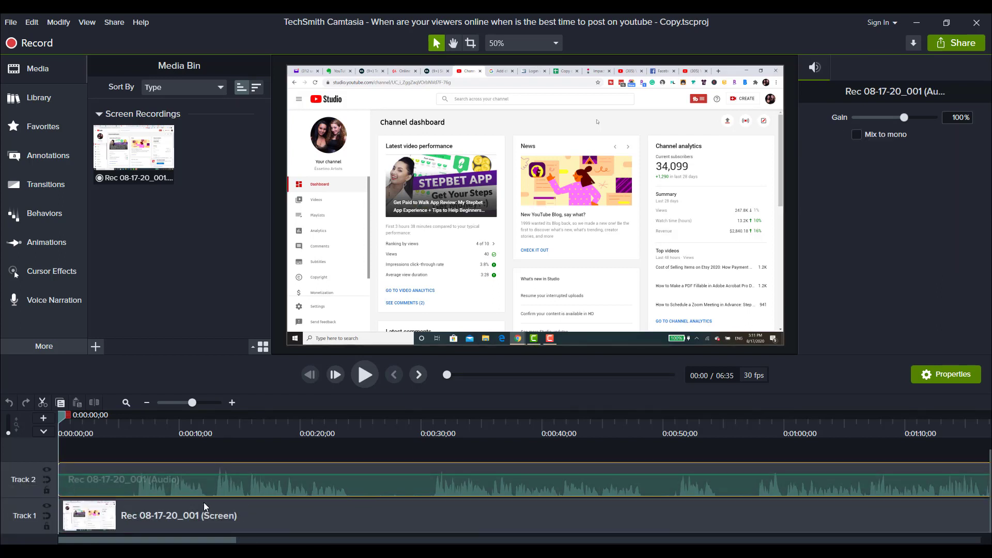
{"action": "left_click", "coordinate": [119, 521], "text": "ctrl"}
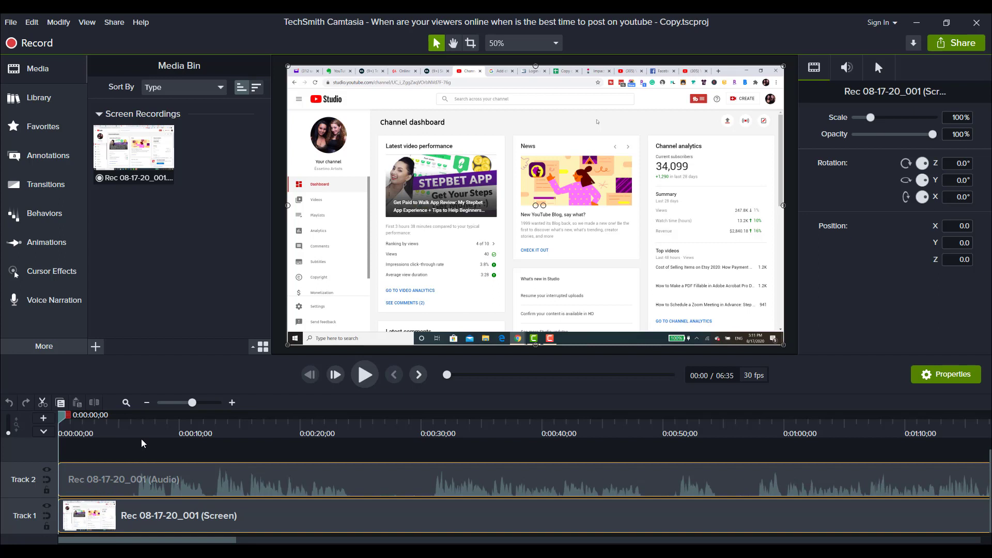
Play the opening from about six seconds to hear where the pause begins near 0:00:13
{"action": "left_click_drag", "start_coordinate": [126, 433], "coordinate": [138, 435]}
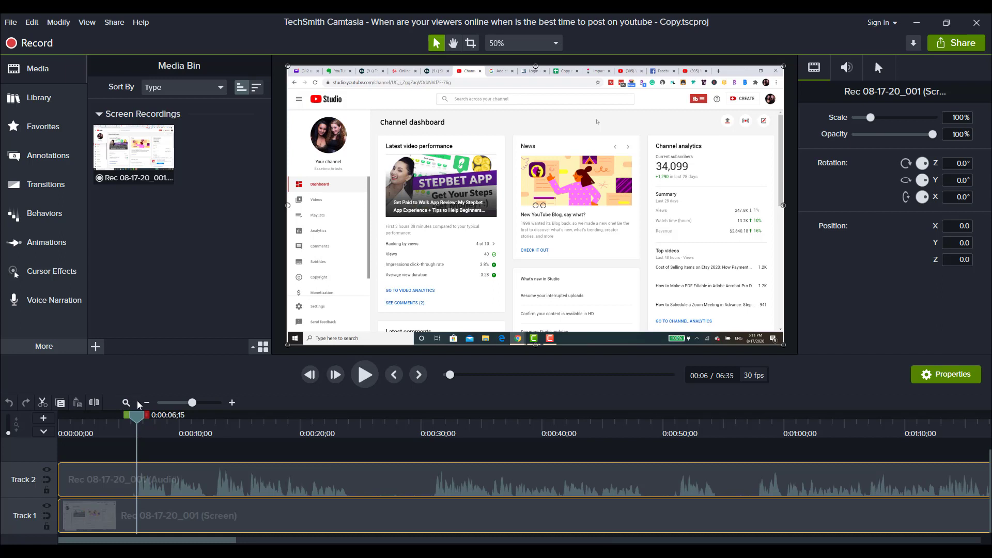
{"action": "key", "text": "space"}
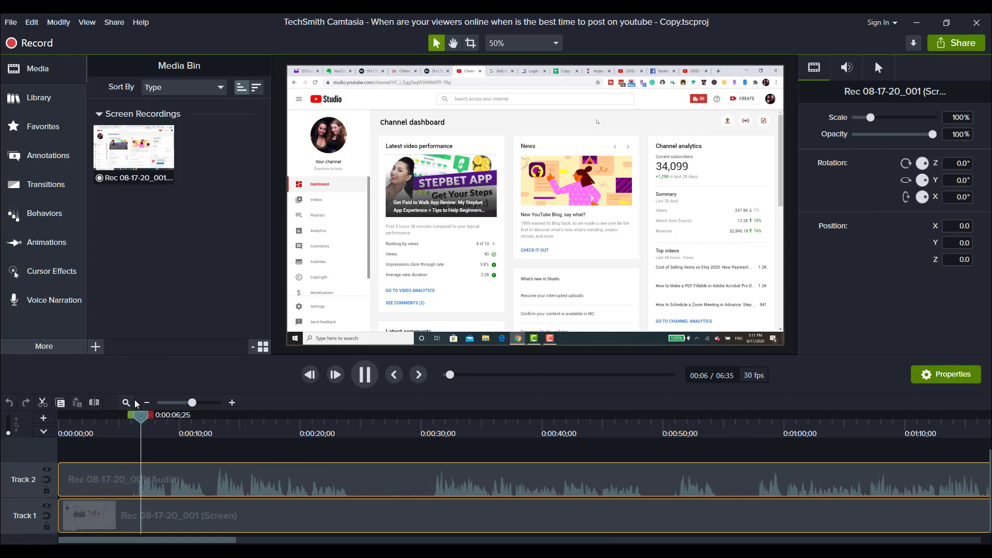
{"action": "left_click", "coordinate": [364, 376]}
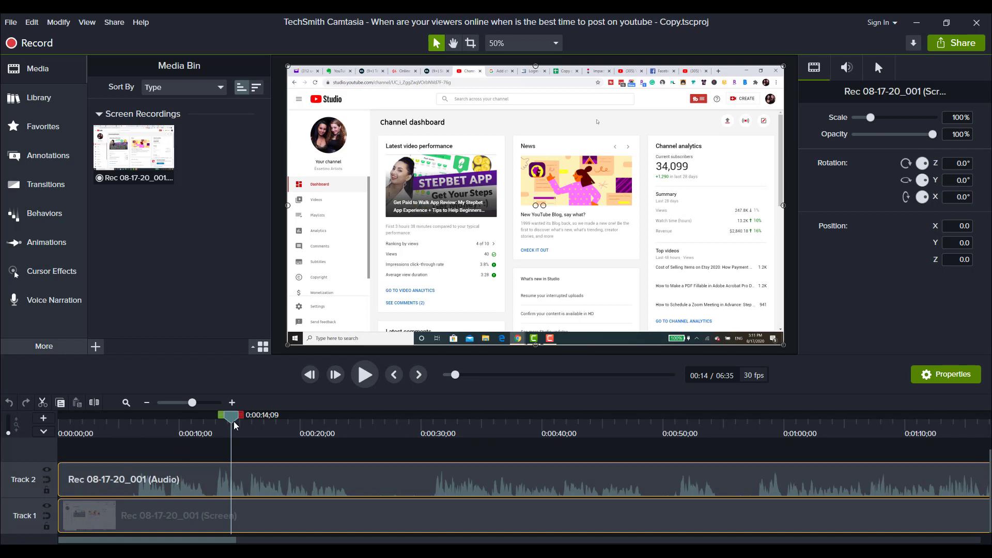
{"action": "mouse_move", "coordinate": [231, 420]}
{"action": "left_mouse_down"}
{"action": "mouse_move", "coordinate": [206, 421]}
{"action": "mouse_move", "coordinate": [249, 424]}
{"action": "left_mouse_up"}
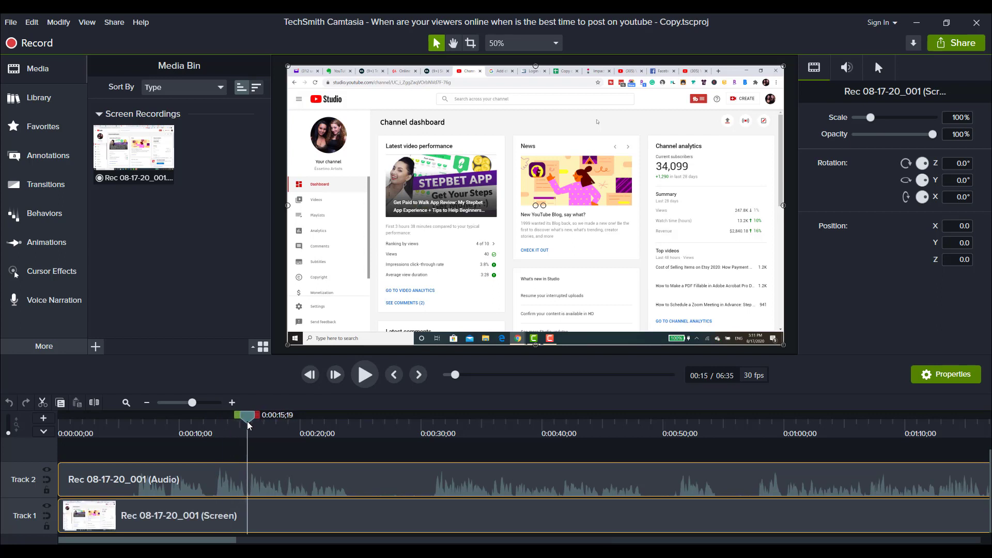
{"action": "key", "text": "space"}
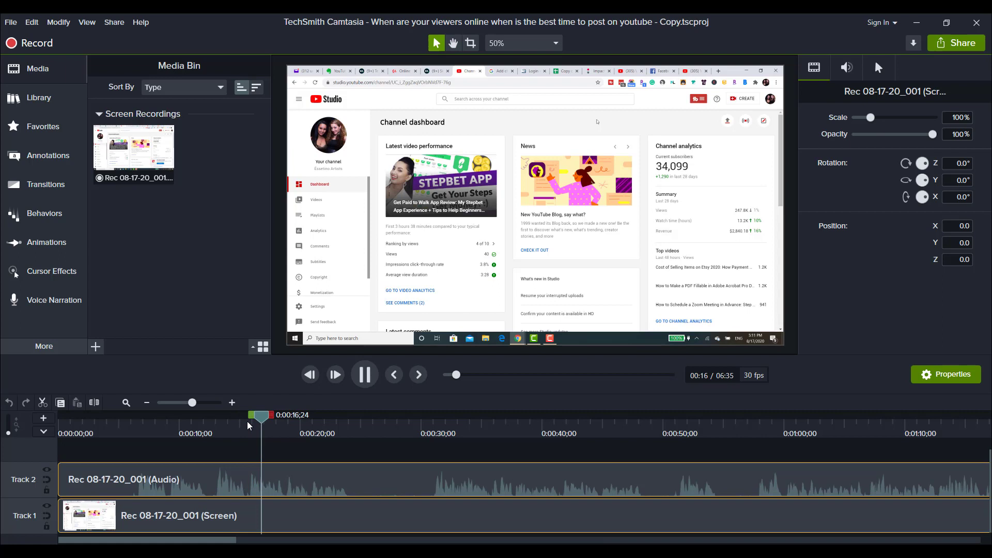
{"action": "key", "text": "space"}
Listen from 0:00:30;28, then return the playhead to the pause start near 0:00:12;28
{"action": "left_click", "coordinate": [427, 424]}
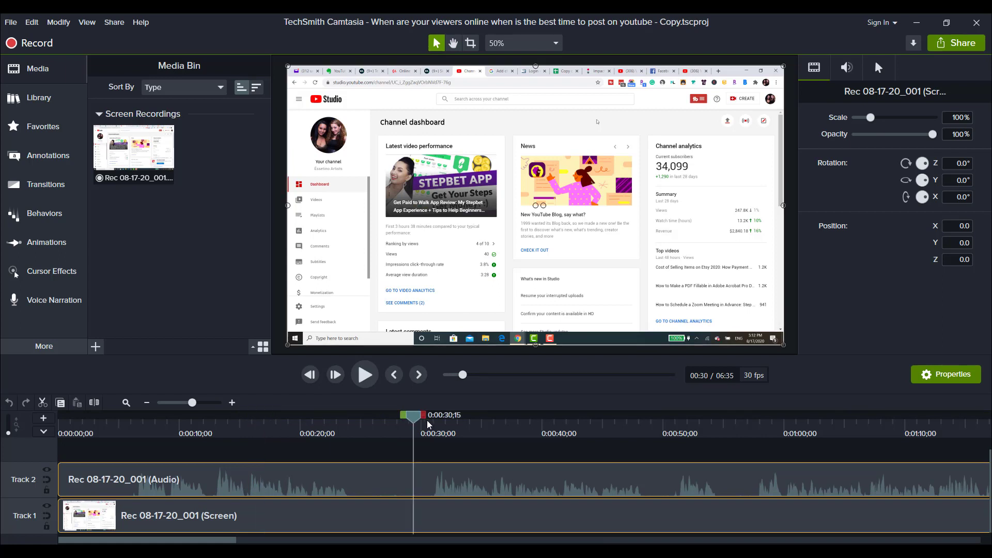
{"action": "left_click_drag", "start_coordinate": [427, 424], "coordinate": [433, 424]}
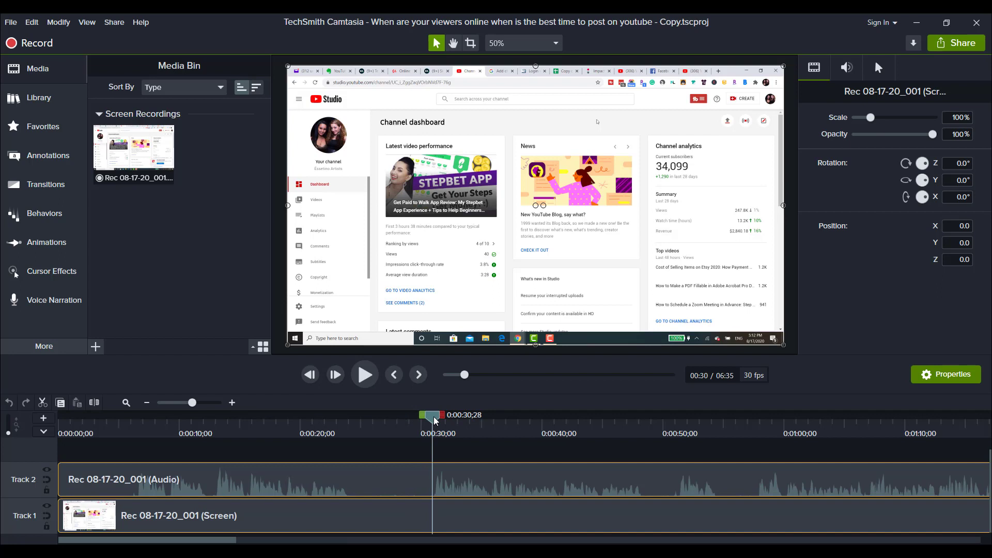
{"action": "key", "text": "space"}
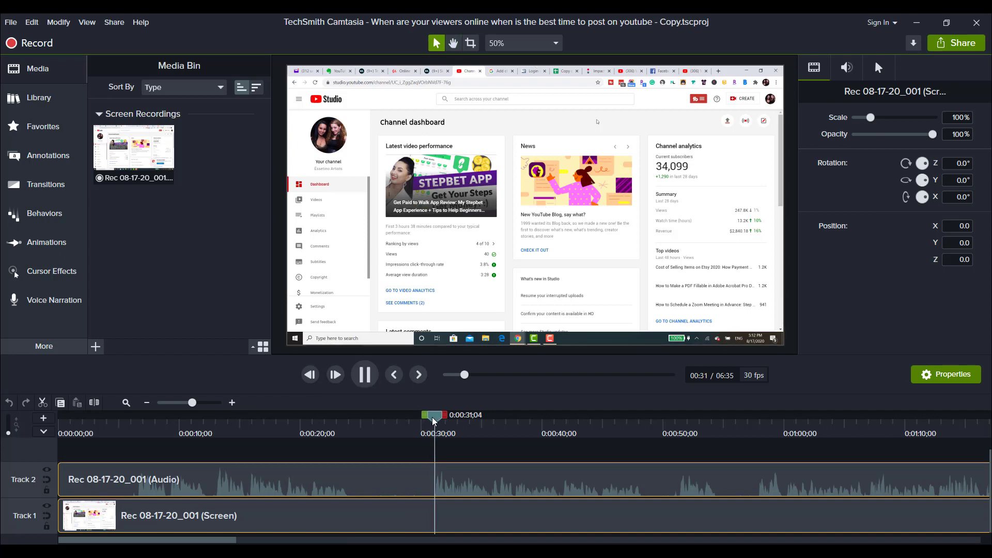
{"action": "left_click_drag", "start_coordinate": [434, 421], "coordinate": [216, 428]}
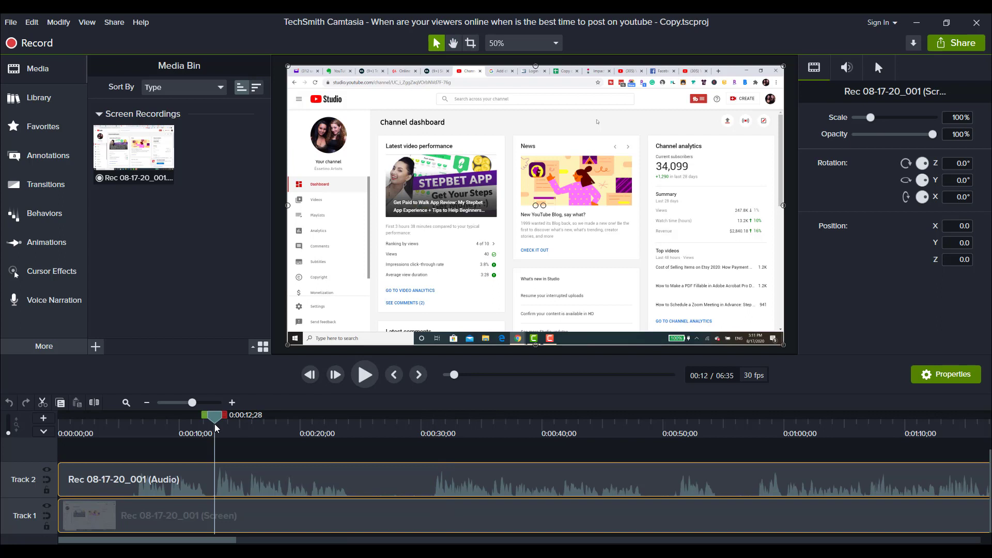
Zoom the timeline in to frame-level detail, then back out
{"action": "left_click", "coordinate": [232, 403]}
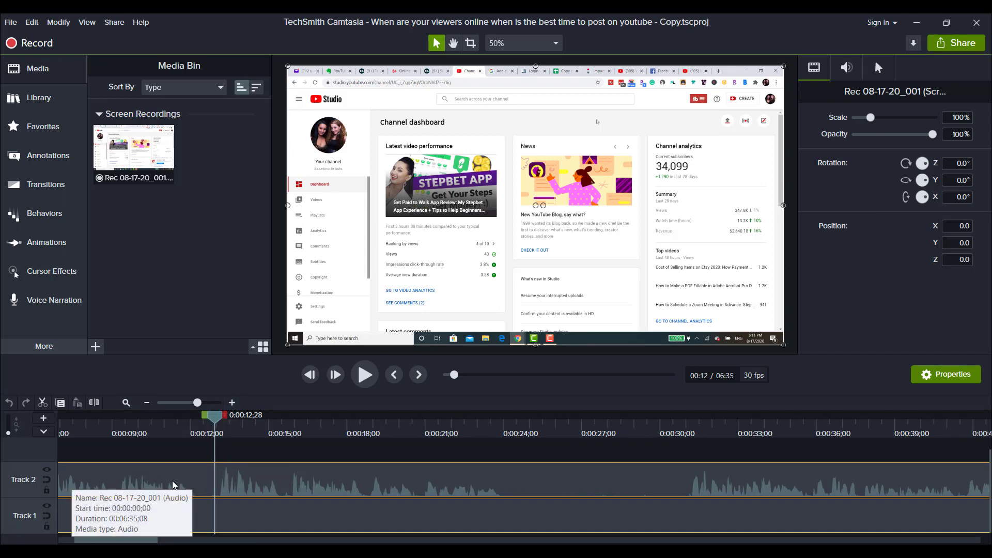
{"action": "left_click", "coordinate": [233, 403]}
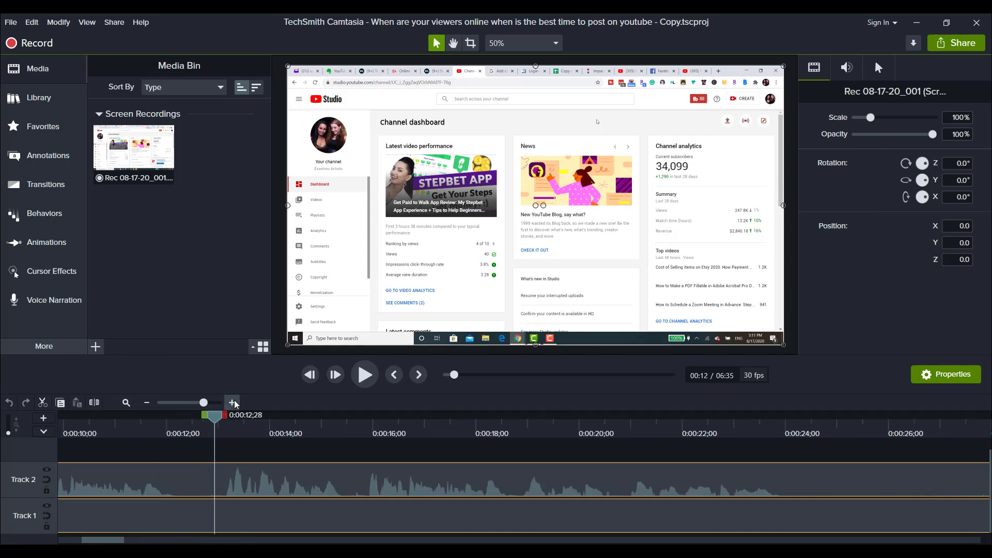
{"action": "left_click", "coordinate": [233, 403]}
{"action": "left_click", "coordinate": [233, 403]}
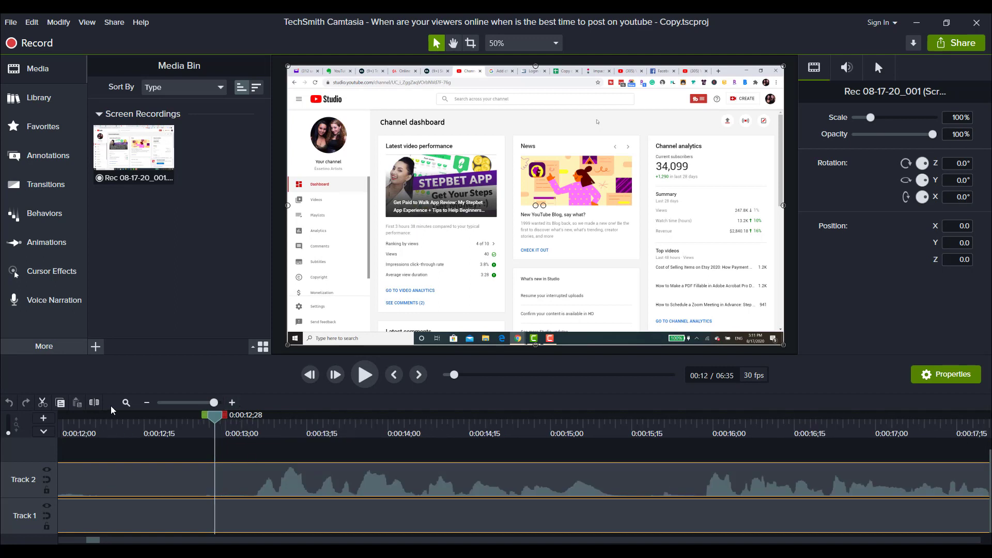
{"action": "left_click", "coordinate": [147, 406]}
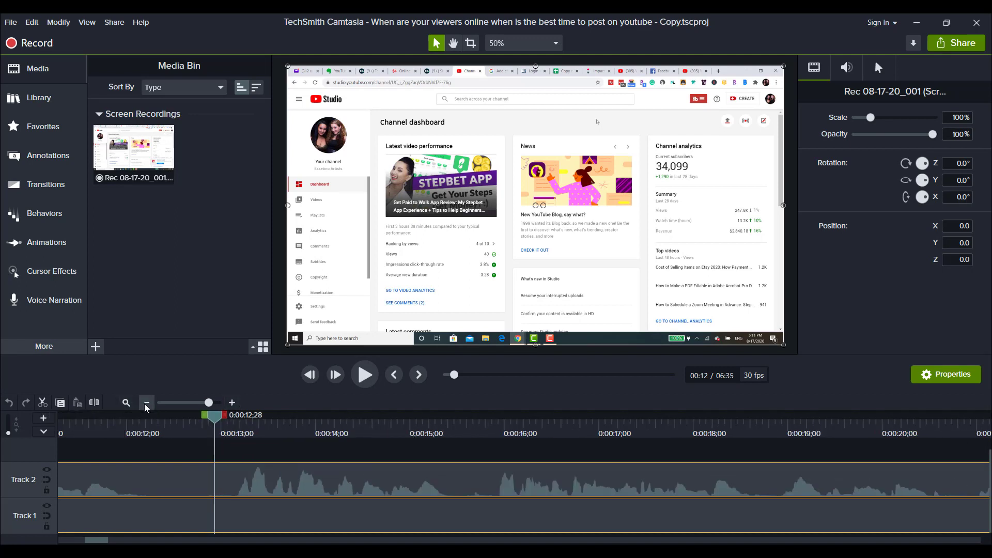
{"action": "left_click", "coordinate": [146, 407]}
{"action": "left_click", "coordinate": [146, 406]}
{"action": "left_click", "coordinate": [146, 406]}
{"action": "left_click", "coordinate": [147, 406]}
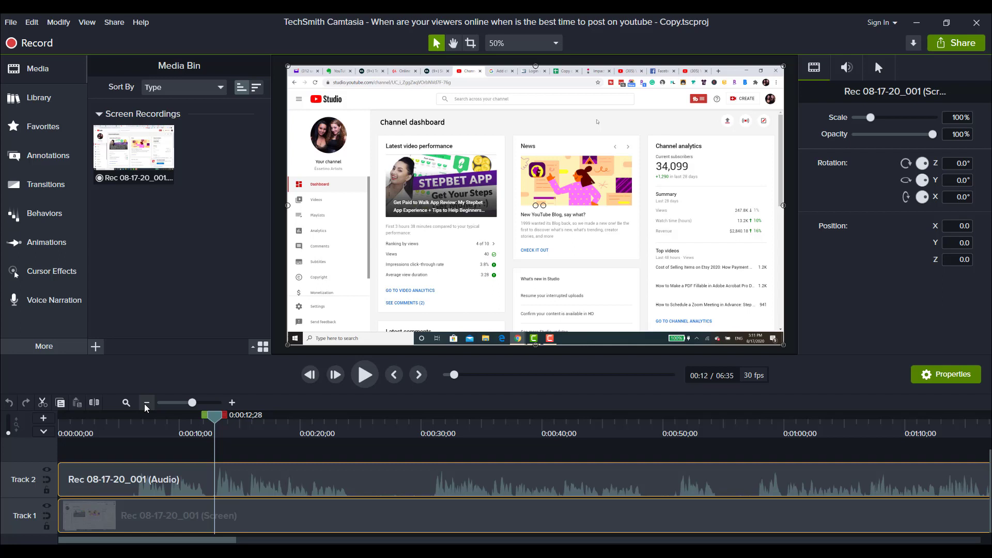
Zoom in around the playhead, then out until the ruler shows 3-second steps
{"action": "left_click", "coordinate": [232, 403]}
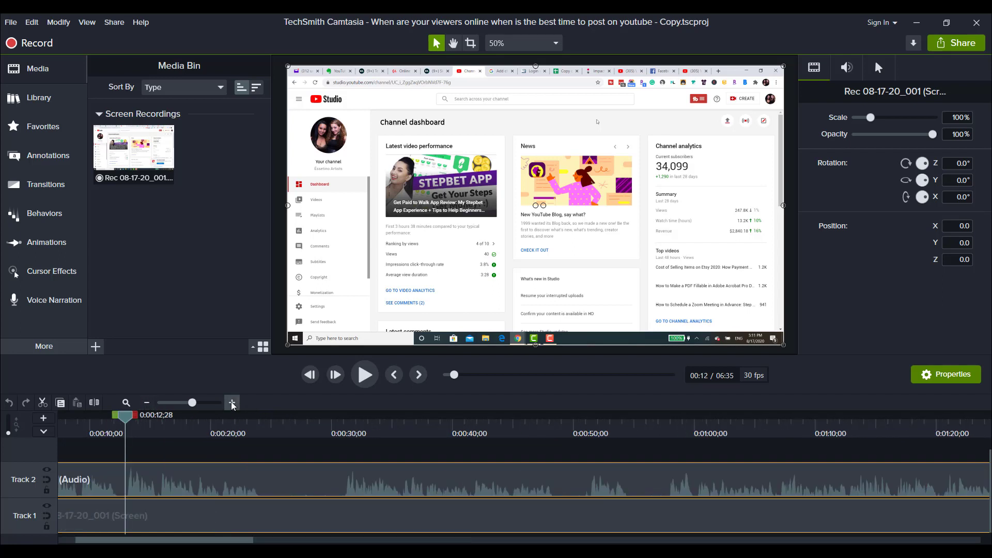
{"action": "left_click", "coordinate": [232, 404]}
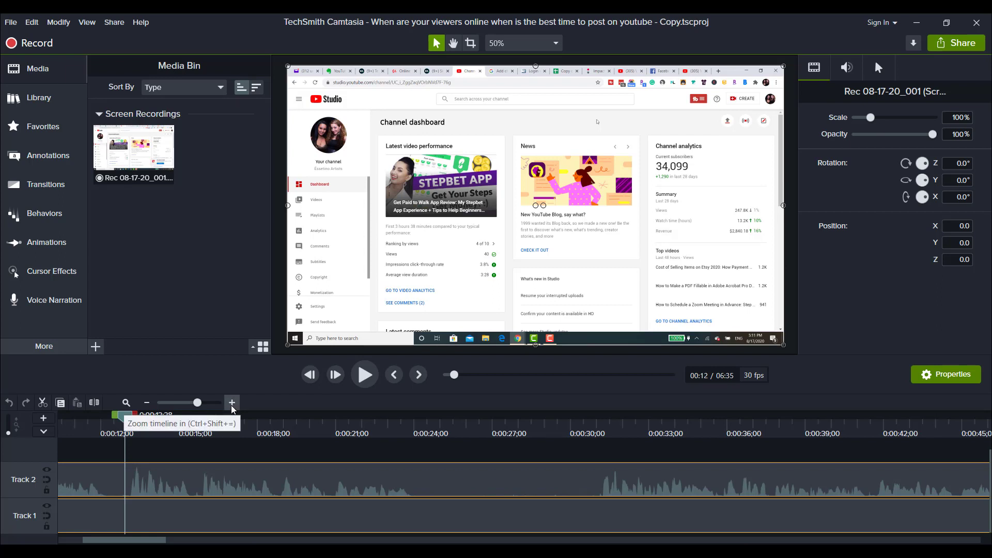
{"action": "left_click", "coordinate": [232, 404]}
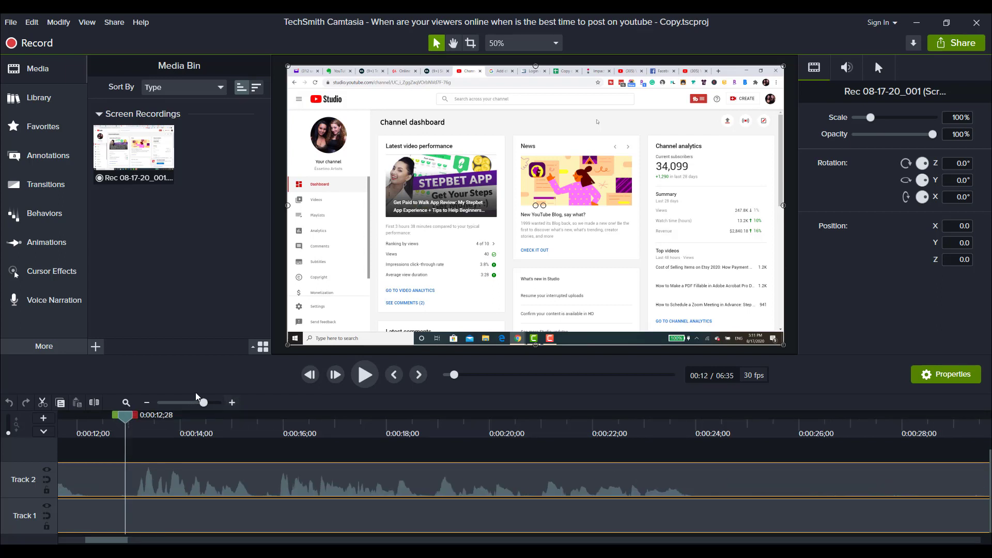
{"action": "left_click", "coordinate": [232, 403]}
{"action": "left_click", "coordinate": [232, 405]}
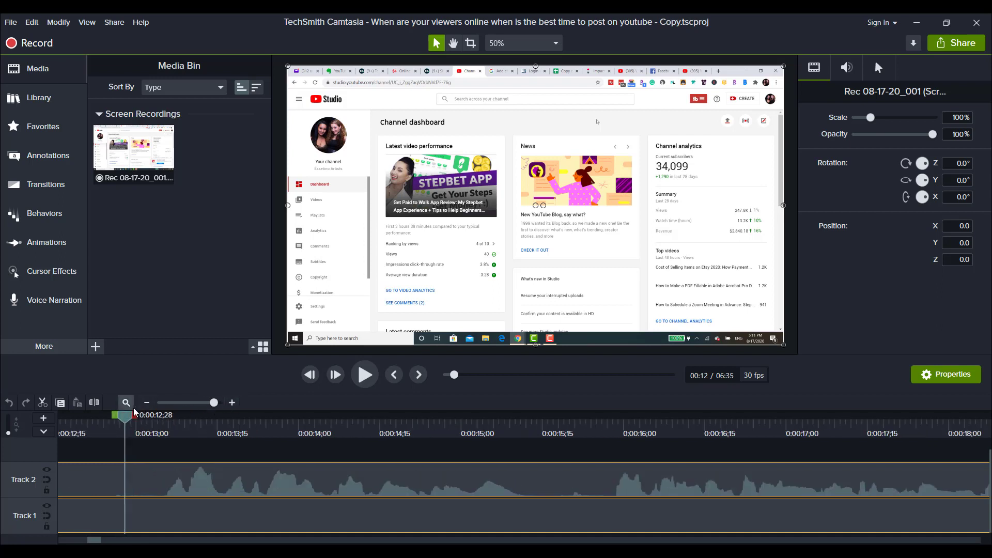
{"action": "left_click", "coordinate": [146, 402]}
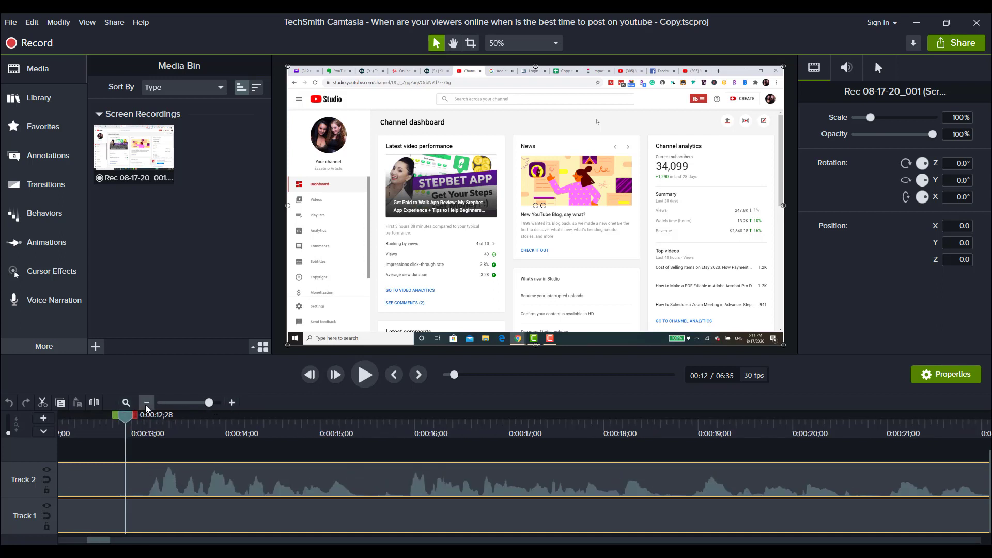
{"action": "left_click", "coordinate": [147, 403]}
{"action": "left_click", "coordinate": [147, 403]}
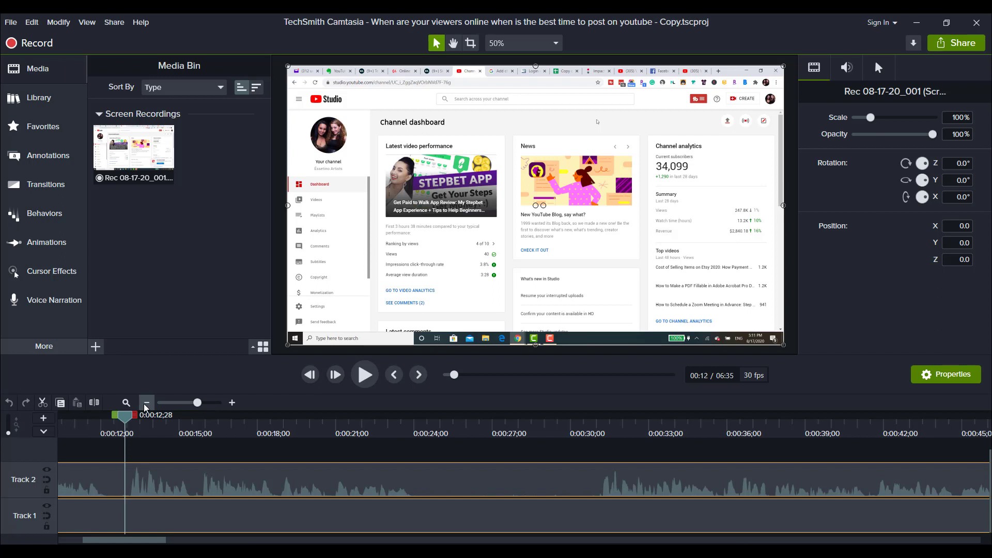
Nudge the playhead to 0:00:13;03, split both tracks, and delete the pieces before the cut
{"action": "key", "text": "ctrl+Right"}
{"action": "key", "text": "ctrl+Right"}
{"action": "key", "text": "ctrl+Right"}
{"action": "key", "text": "ctrl+Right"}
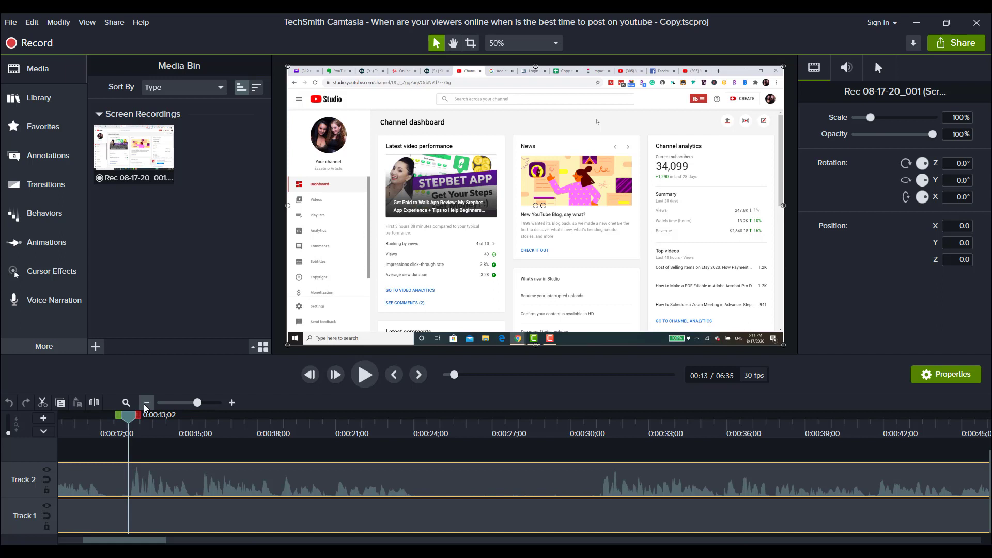
{"action": "key", "text": "ctrl+Right"}
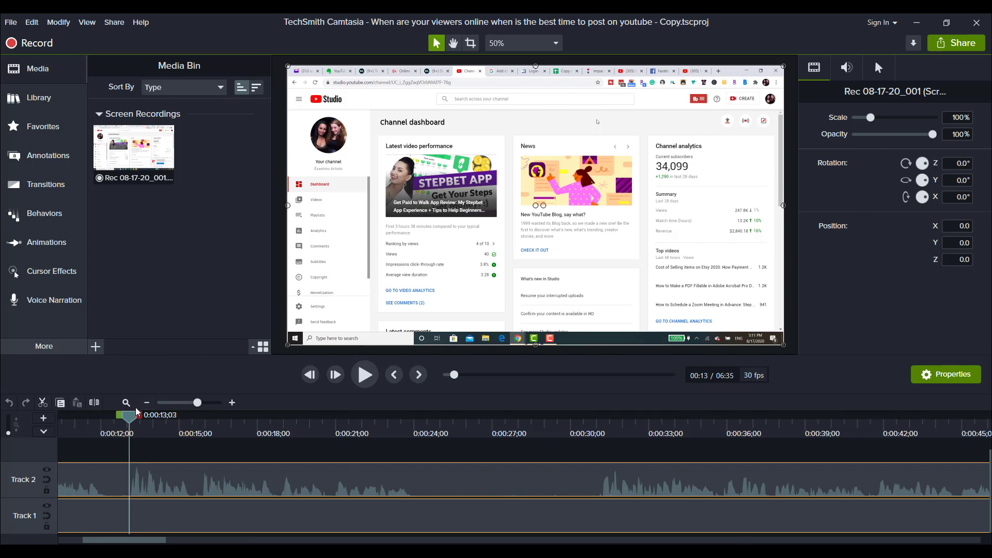
{"action": "key", "text": "s"}
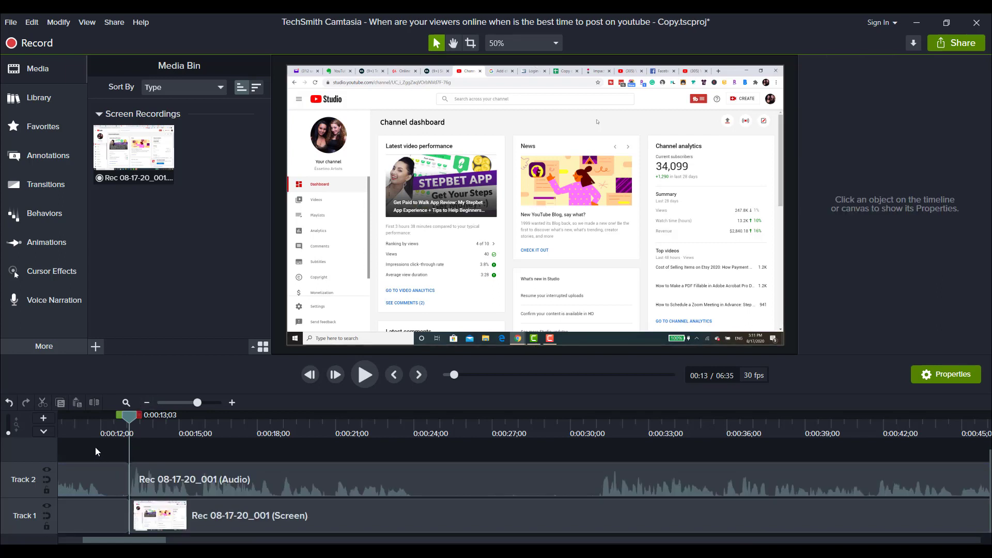
{"action": "left_click_drag", "start_coordinate": [95, 451], "coordinate": [76, 521]}
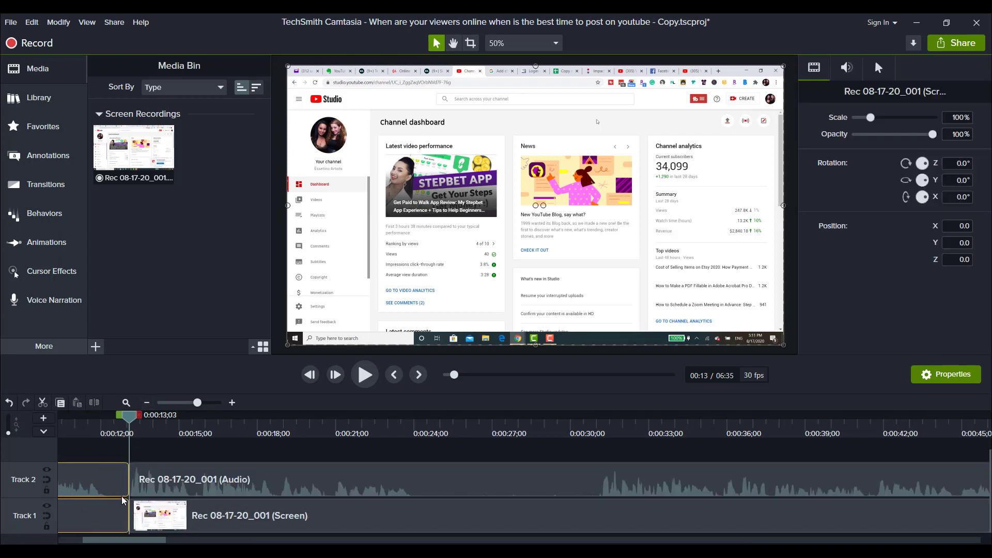
{"action": "key", "text": "Delete"}
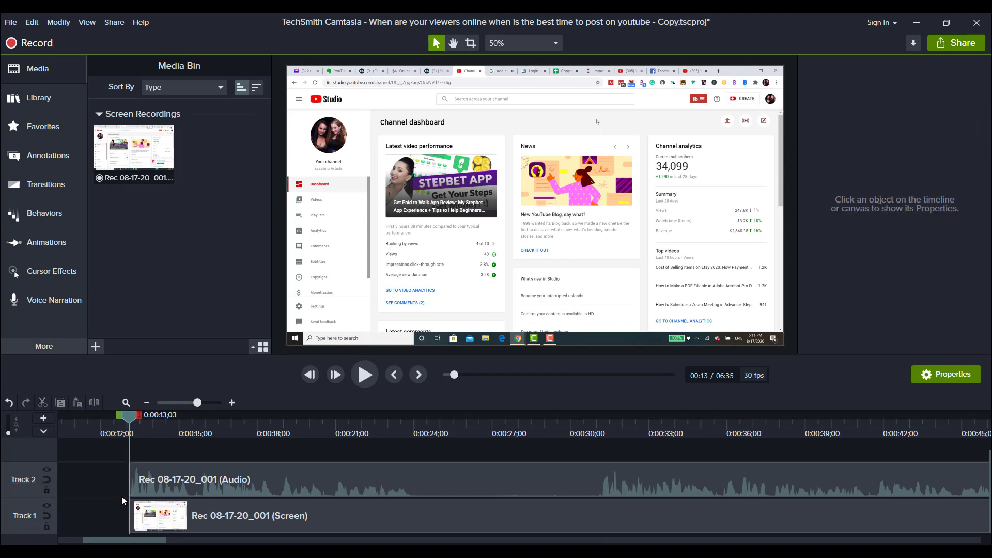
{"action": "scroll", "coordinate": [122, 496], "scroll_direction": "left", "scroll_amount": 5}
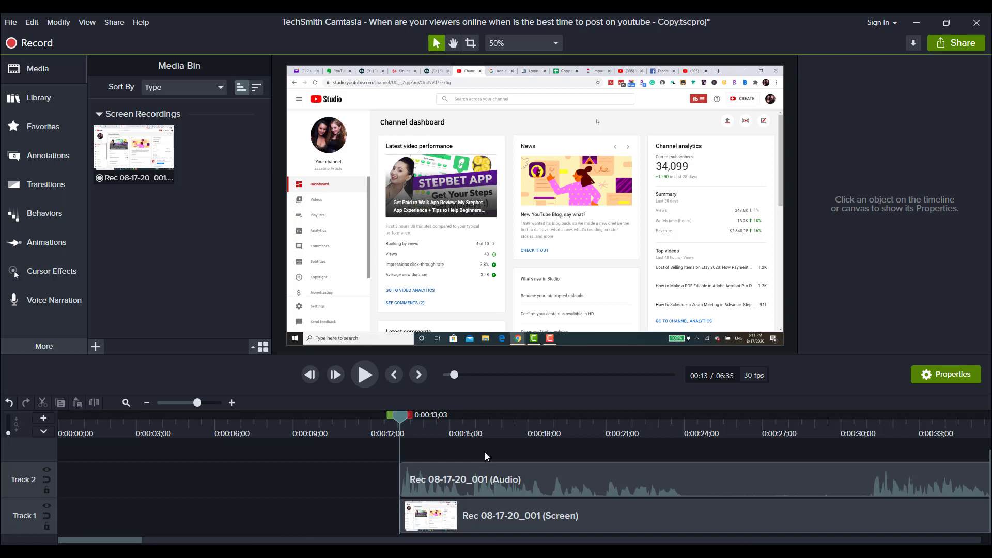
Drag both trimmed clips left to start at 0:00:00, then set the playhead near 8 seconds
{"action": "left_click_drag", "start_coordinate": [485, 452], "coordinate": [261, 523]}
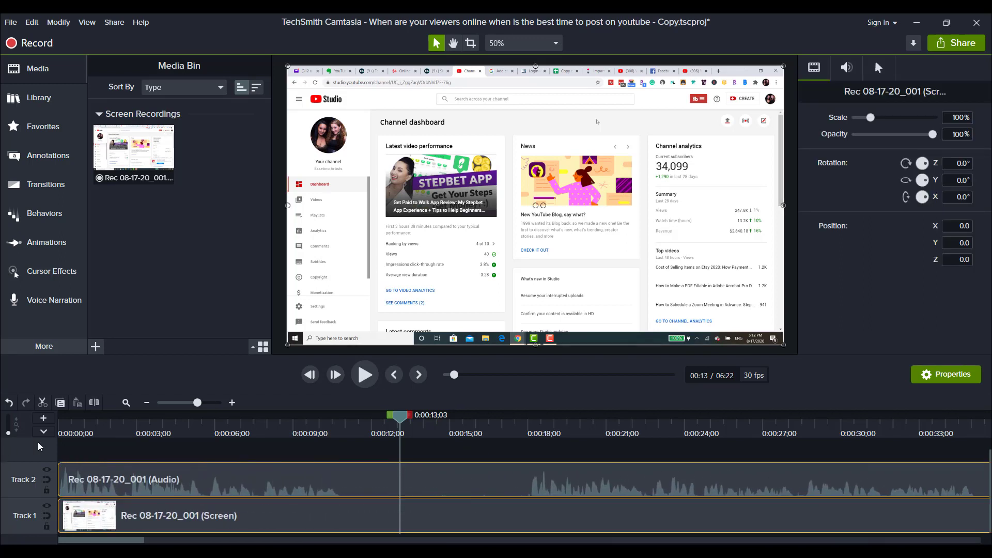
{"action": "left_click", "coordinate": [279, 436]}
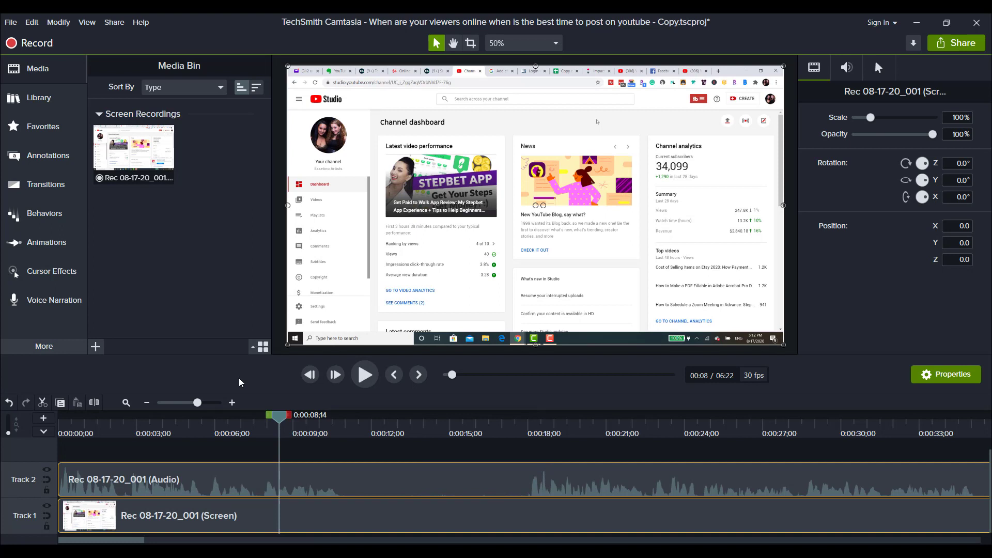
{"action": "left_click", "coordinate": [364, 375]}
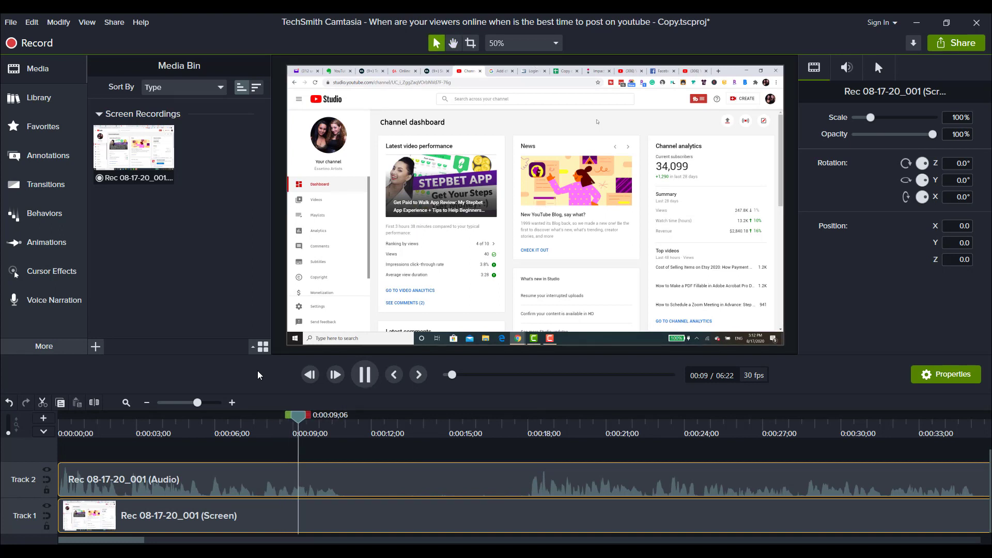
{"action": "left_click", "coordinate": [364, 374]}
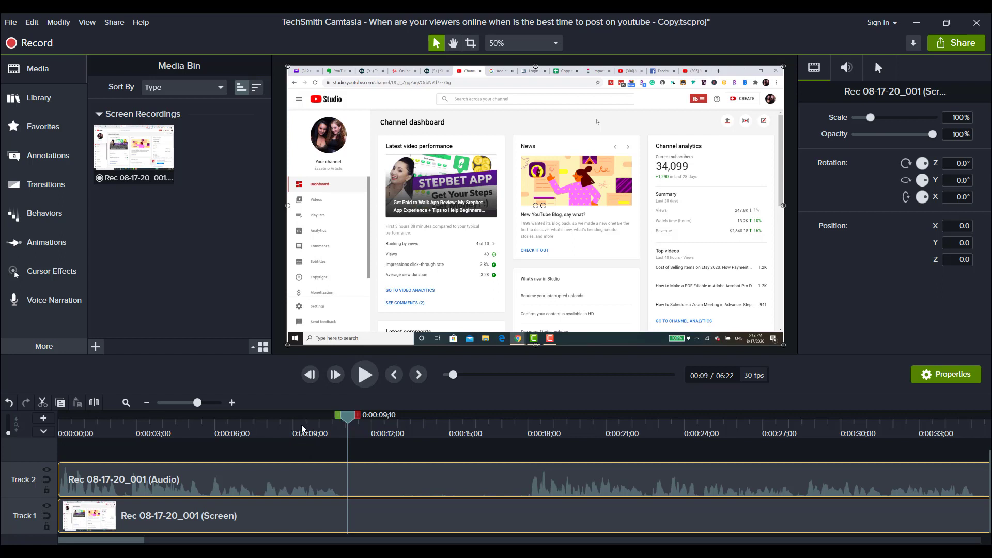
{"action": "left_click", "coordinate": [302, 427]}
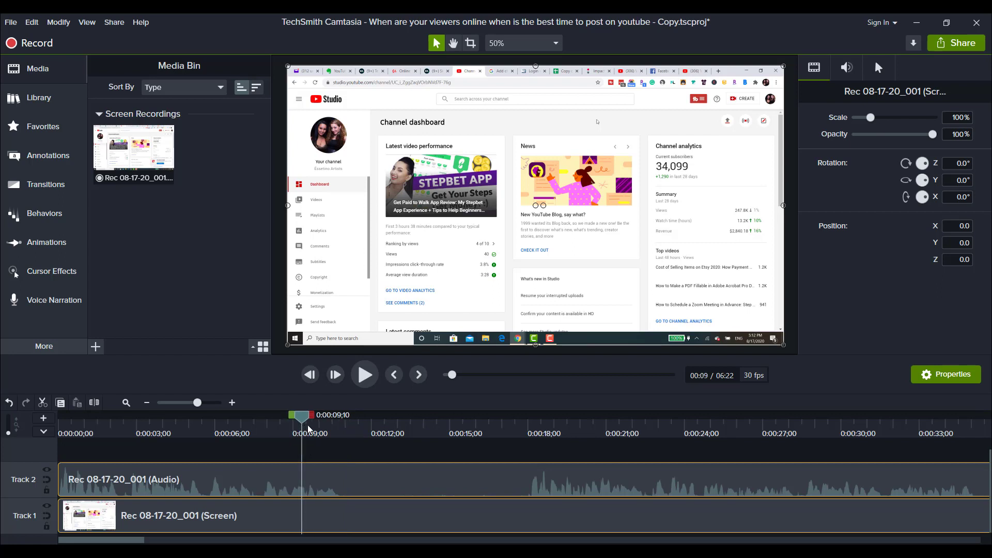
{"action": "key", "text": "space"}
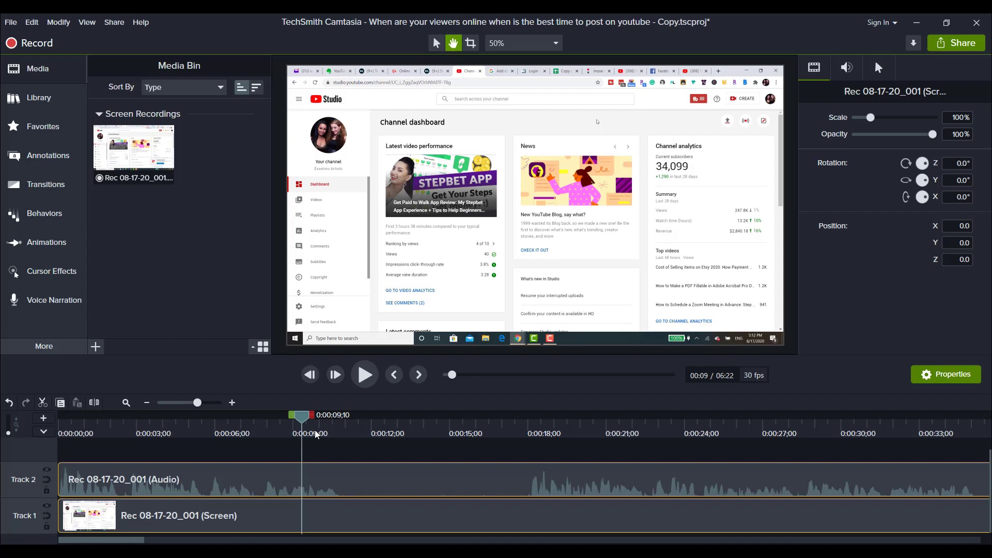
{"action": "key", "text": "space"}
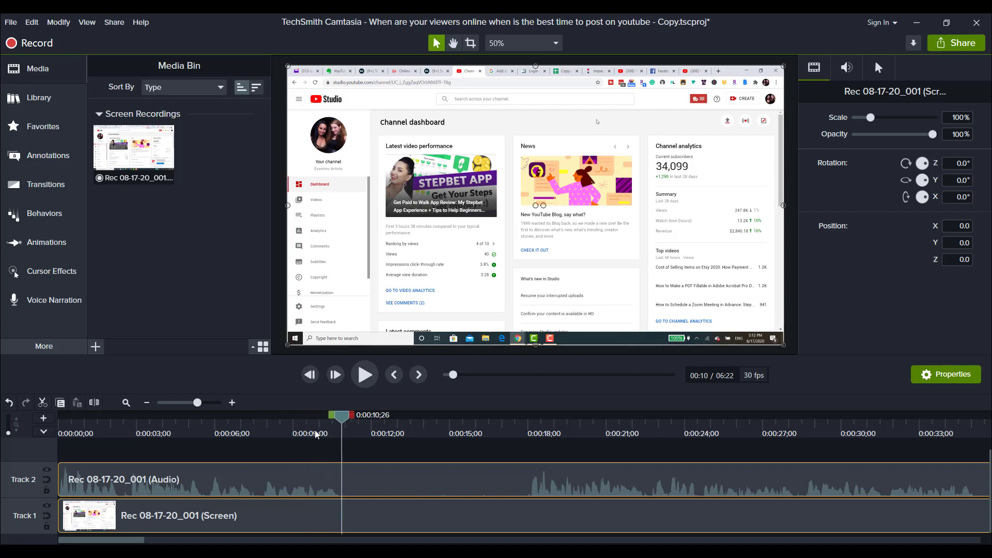
{"action": "left_click", "coordinate": [370, 430]}
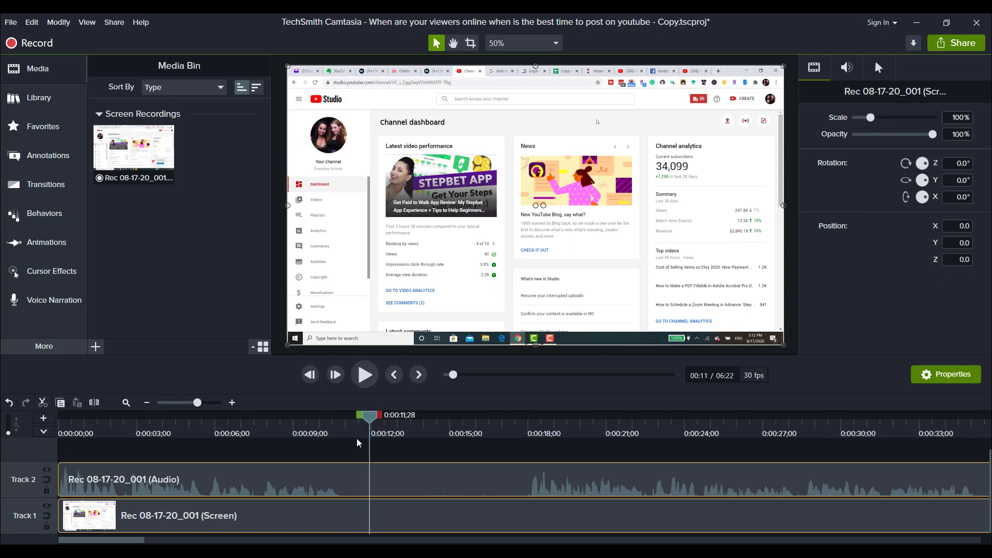
{"action": "left_click", "coordinate": [337, 432]}
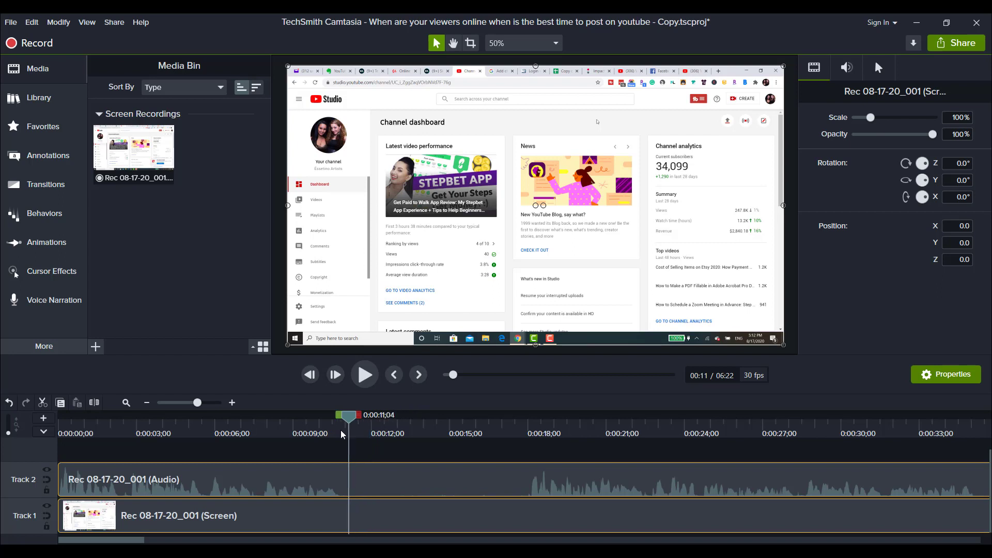
{"action": "left_click_drag", "start_coordinate": [334, 432], "coordinate": [360, 436]}
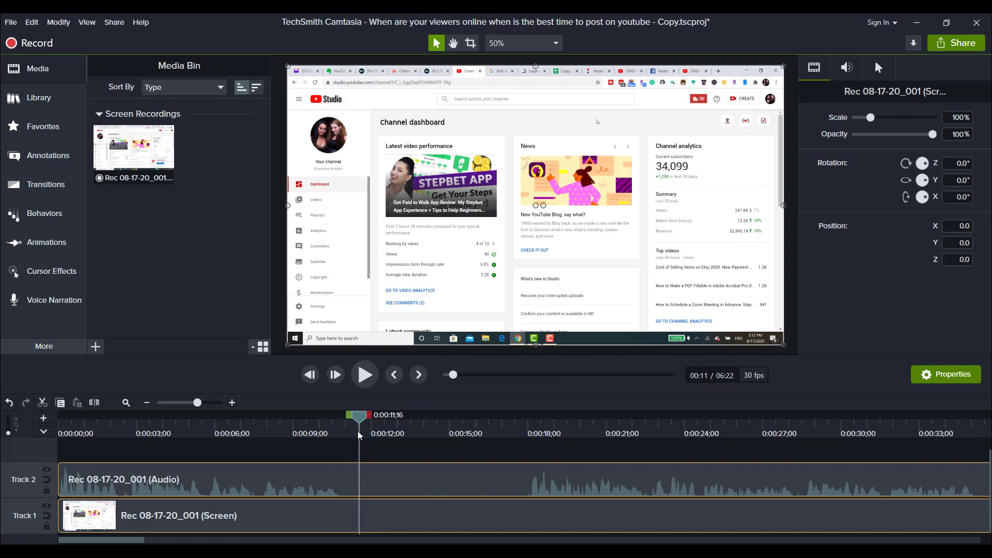
{"action": "key", "text": "ctrl+Left"}
{"action": "key", "text": "ctrl+Left"}
{"action": "key", "text": "ctrl+Left"}
{"action": "key", "text": "ctrl+Left"}
{"action": "key", "text": "ctrl+Left"}
{"action": "key", "text": "ctrl+Left"}
{"action": "key", "text": "ctrl+Left"}
{"action": "key", "text": "ctrl+Left"}
{"action": "key", "text": "ctrl+Left"}
{"action": "key", "text": "ctrl+Left"}
{"action": "key", "text": "ctrl+Left"}
{"action": "key", "text": "ctrl+Left"}
{"action": "key", "text": "ctrl+Left"}
{"action": "key", "text": "ctrl+Left"}
{"action": "key", "text": "ctrl+Left"}
{"action": "key", "text": "ctrl+Left"}
{"action": "key", "text": "ctrl+Left"}
{"action": "key", "text": "ctrl+Left"}
{"action": "key", "text": "ctrl+Left"}
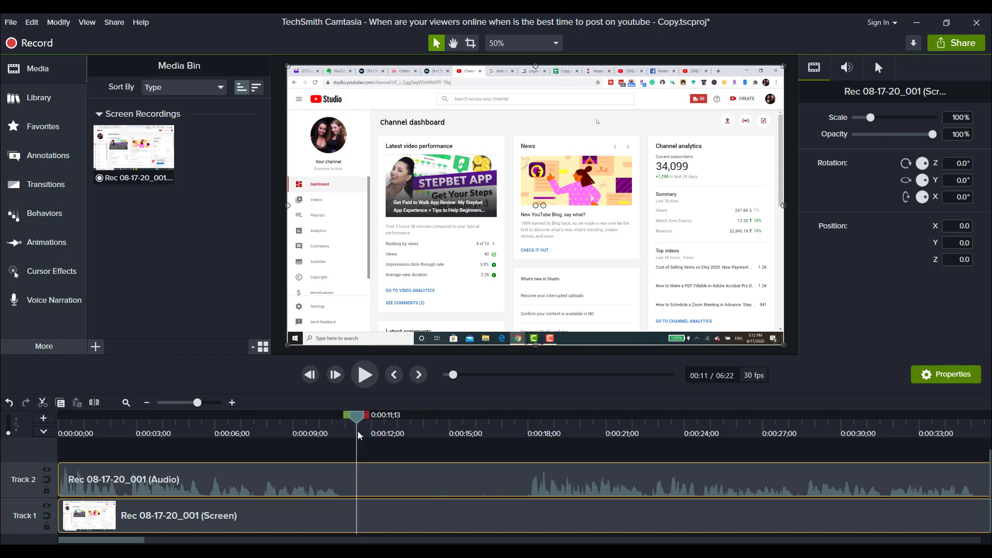
{"action": "key", "text": "ctrl+Left"}
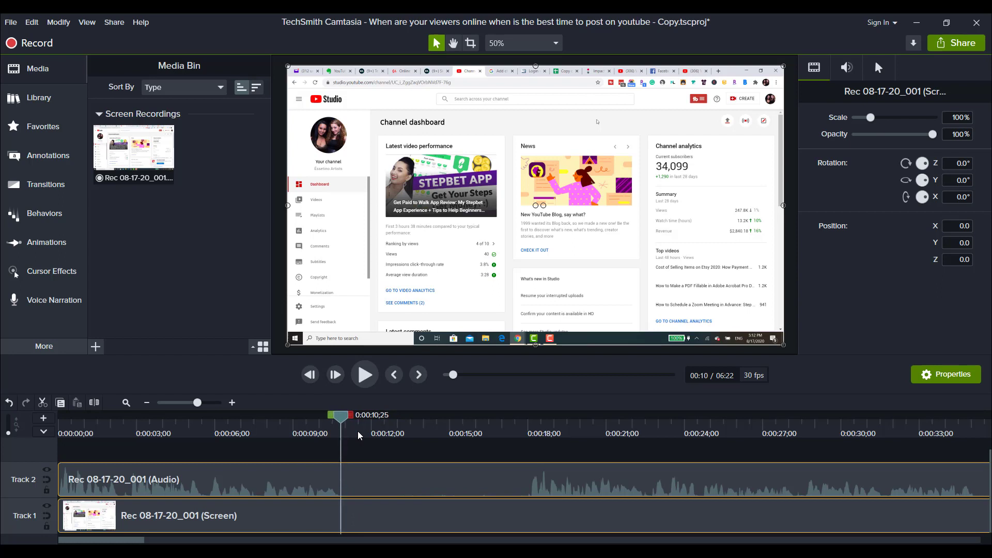
{"action": "left_click", "coordinate": [313, 433]}
{"action": "key", "text": "space"}
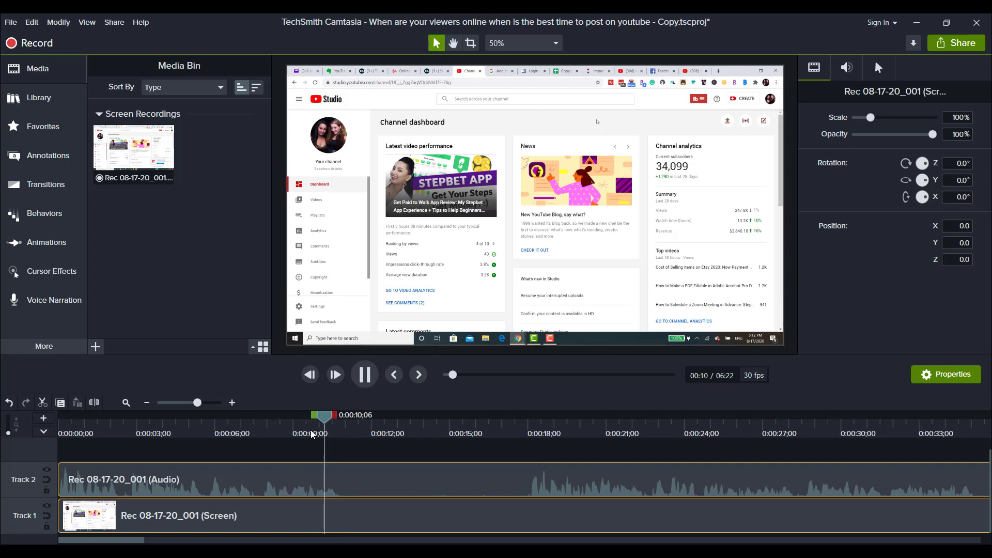
{"action": "key", "text": "space"}
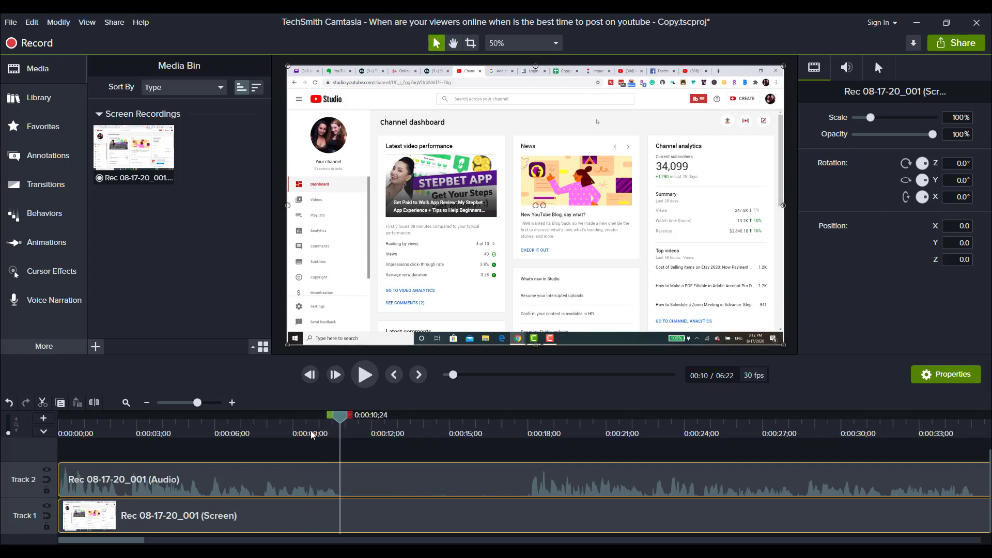
Split both tracks at 0:00:10;24 and again at 0:00:18;03 to isolate the pause
{"action": "key", "text": "s"}
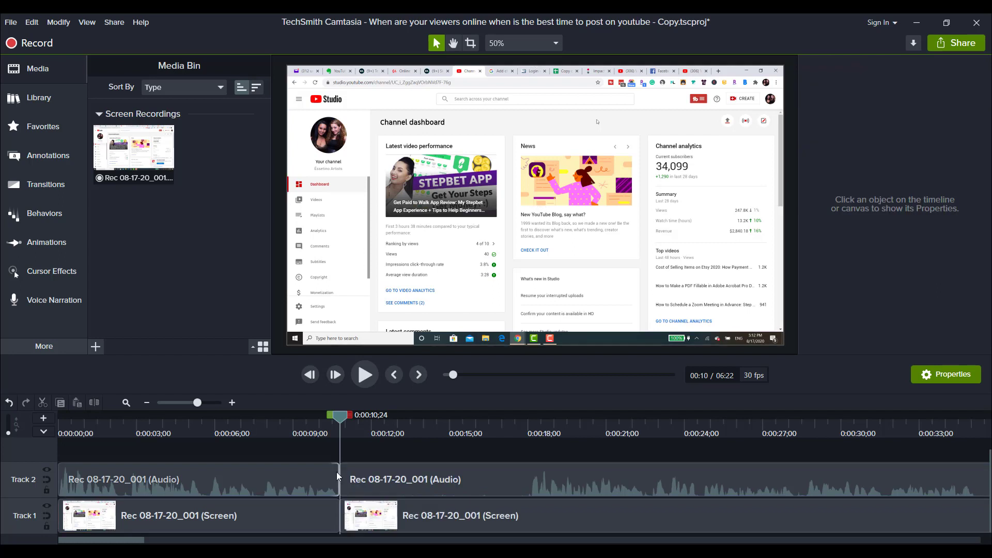
{"action": "left_click", "coordinate": [530, 491]}
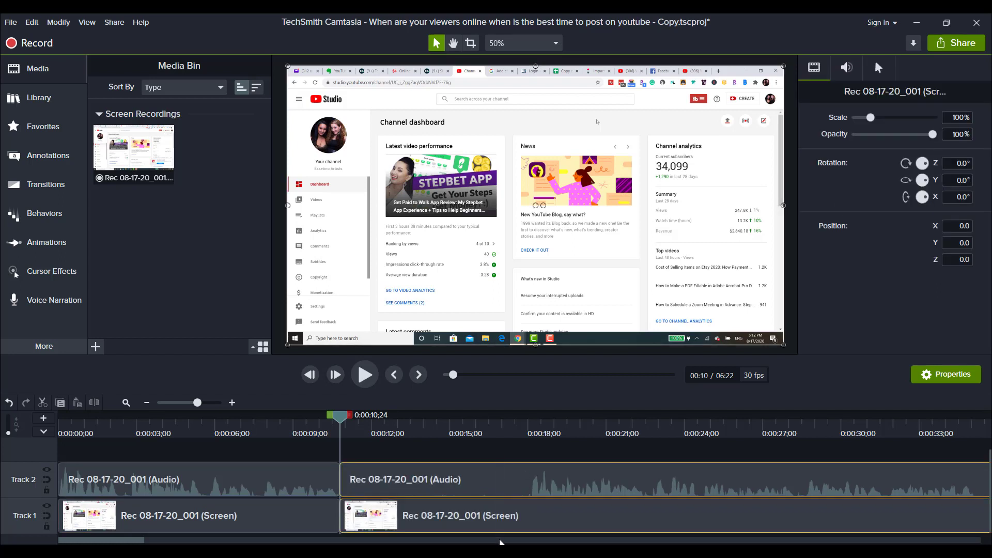
{"action": "left_click", "coordinate": [532, 423]}
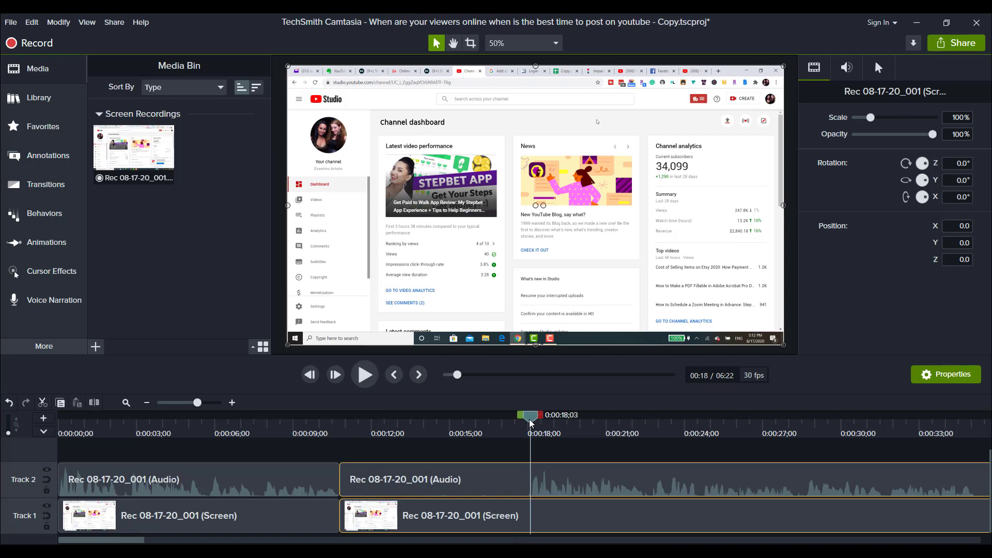
{"action": "key", "text": "space"}
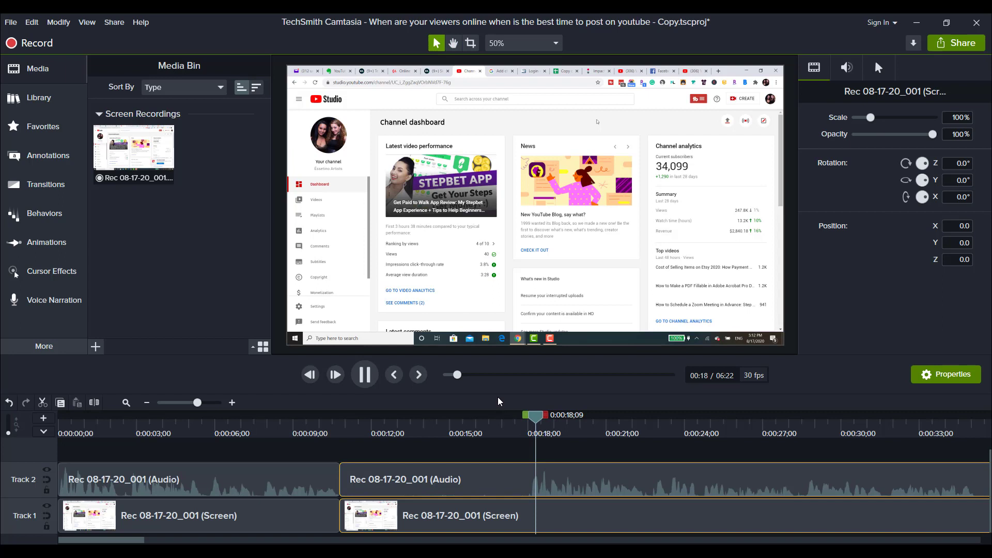
{"action": "key", "text": "space"}
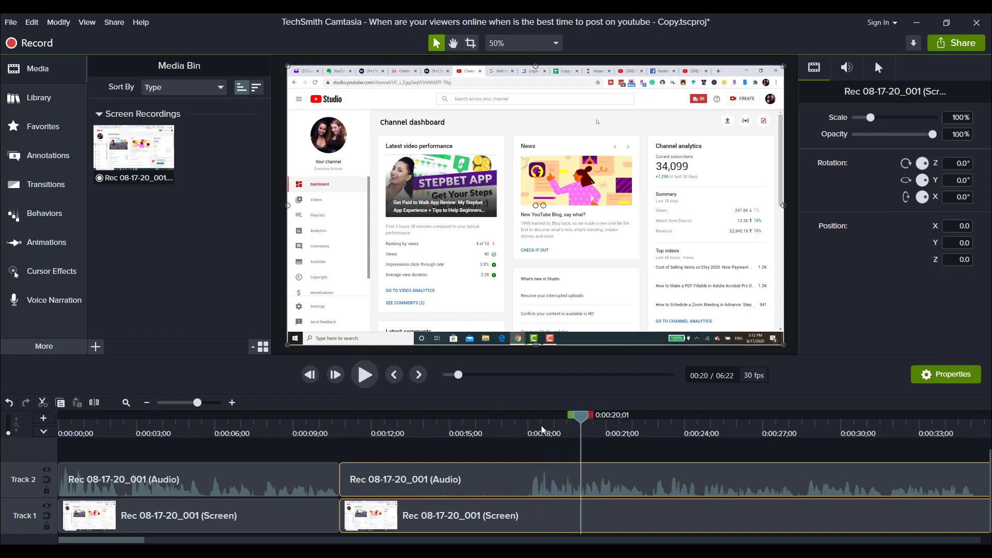
{"action": "left_click_drag", "start_coordinate": [543, 430], "coordinate": [529, 435]}
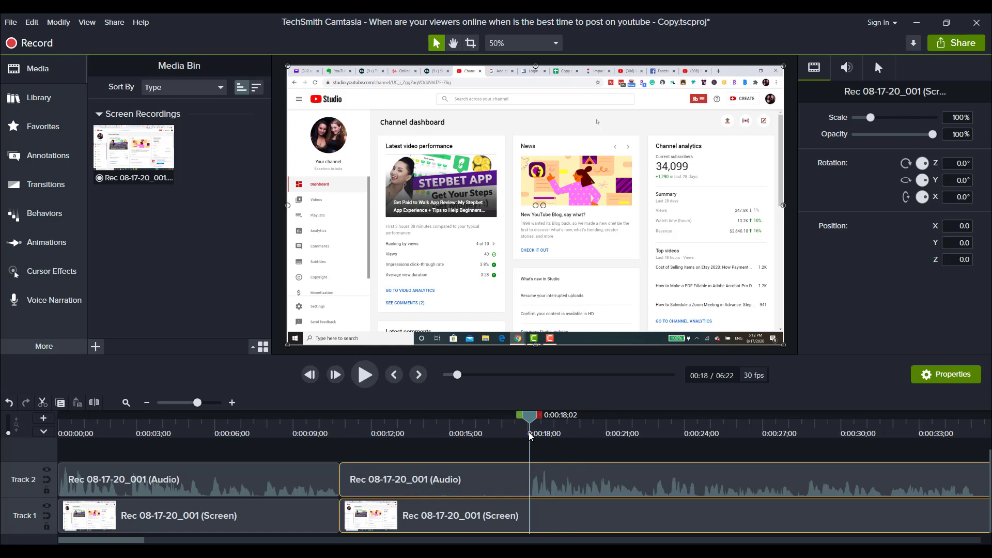
{"action": "left_click", "coordinate": [530, 436]}
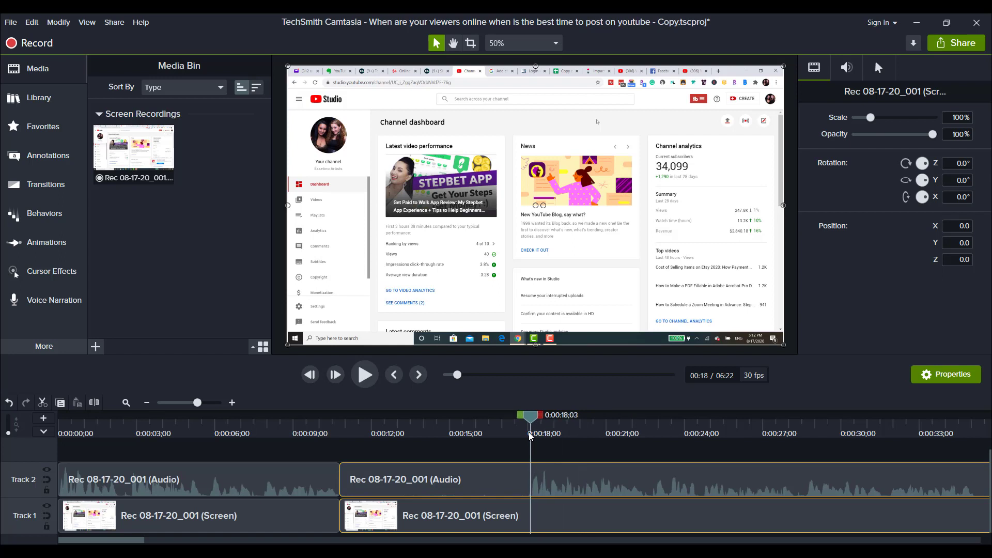
{"action": "key", "text": "s"}
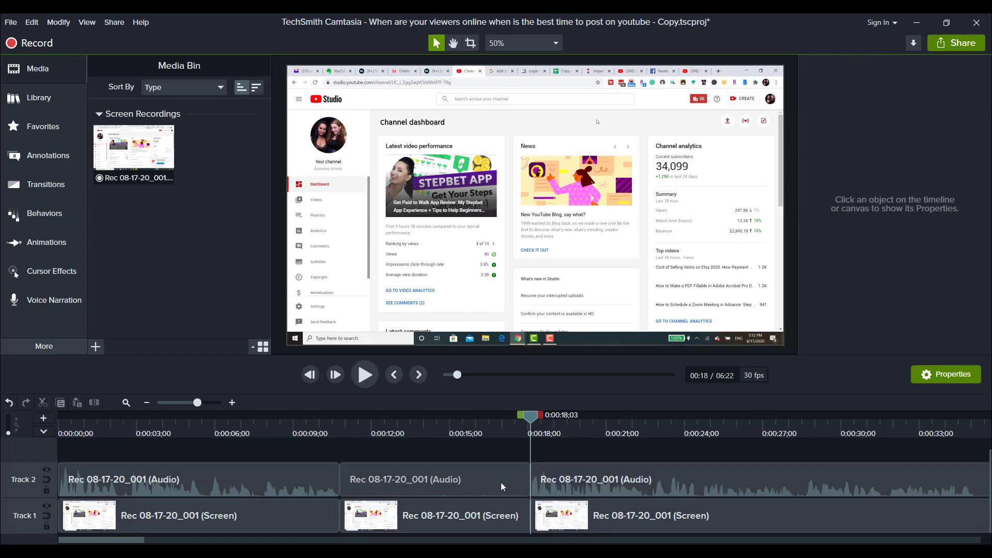
Select the middle pause clip, try a ripple delete and undo it, then plain-delete it
{"action": "left_click", "coordinate": [470, 520]}
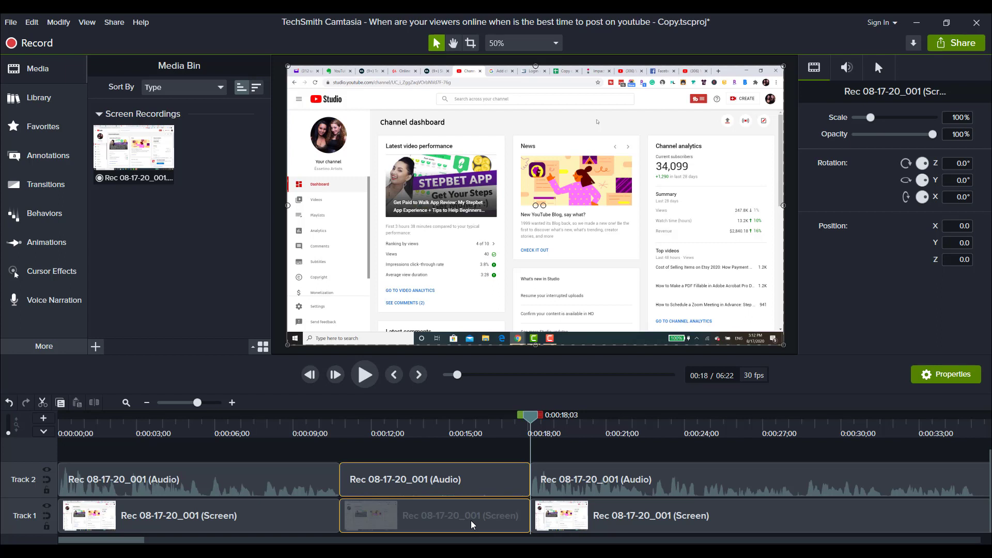
{"action": "key", "text": "ctrl+Delete"}
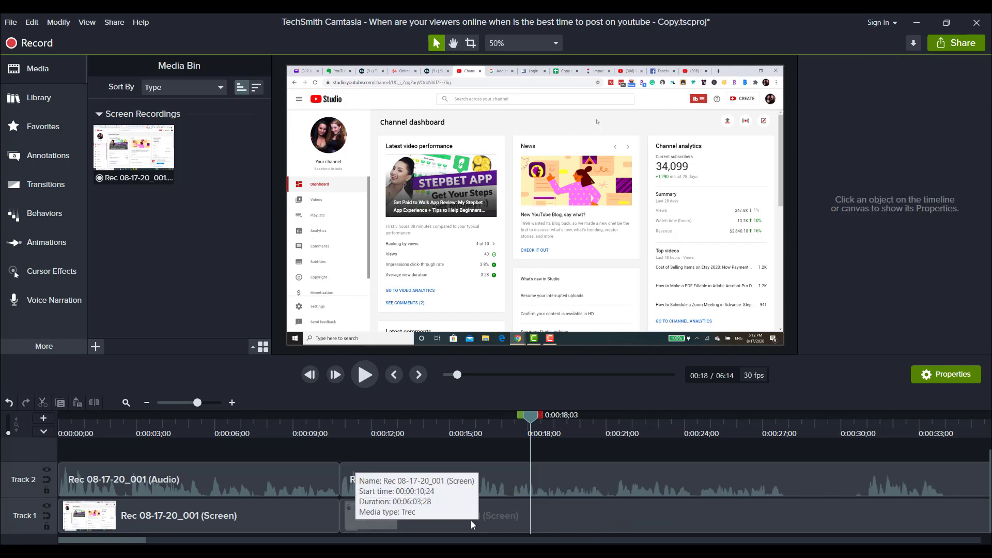
{"action": "key", "text": "ctrl+z"}
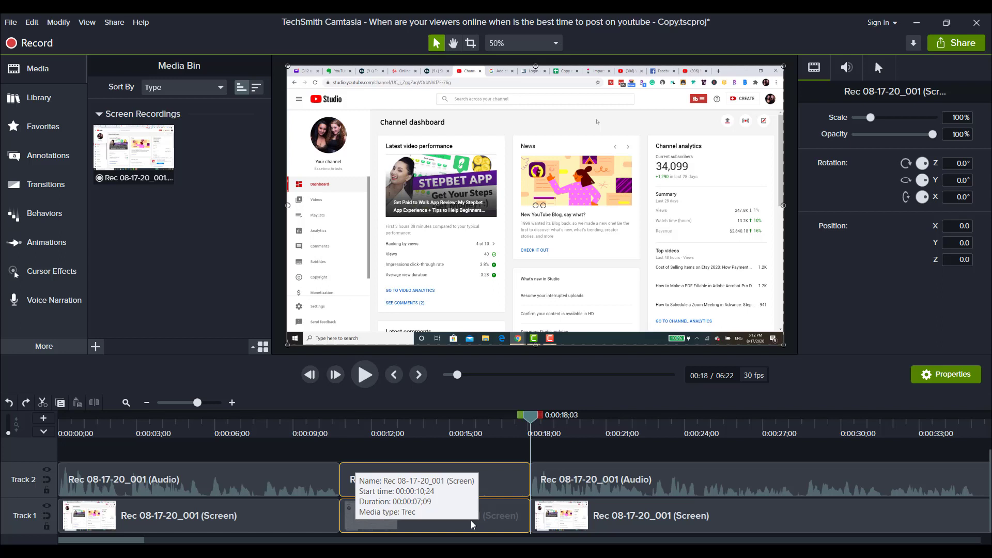
{"action": "key", "text": "Delete"}
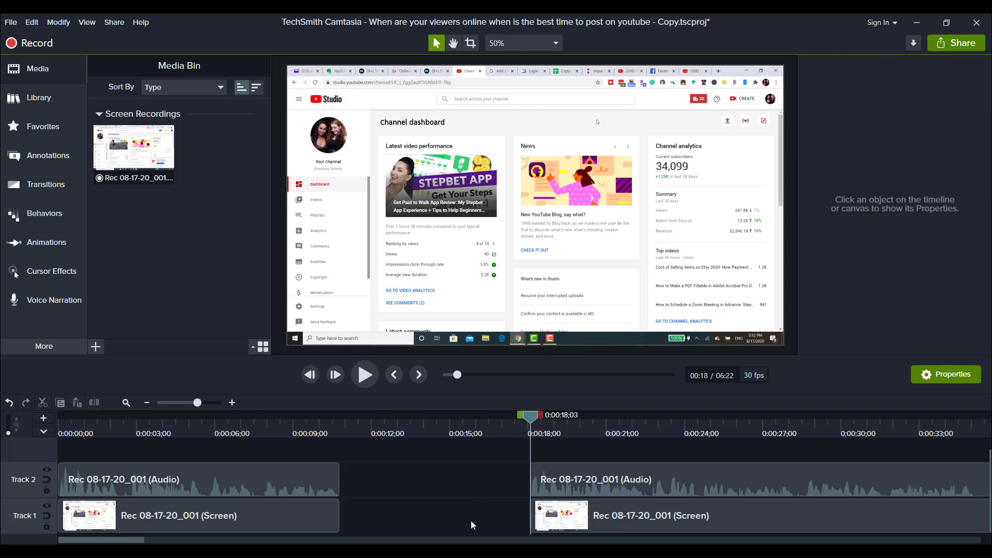
Slide the later clip pair left against the first clips at 0:00:10;24, restoring the faded screen clip
{"action": "left_click", "coordinate": [574, 514]}
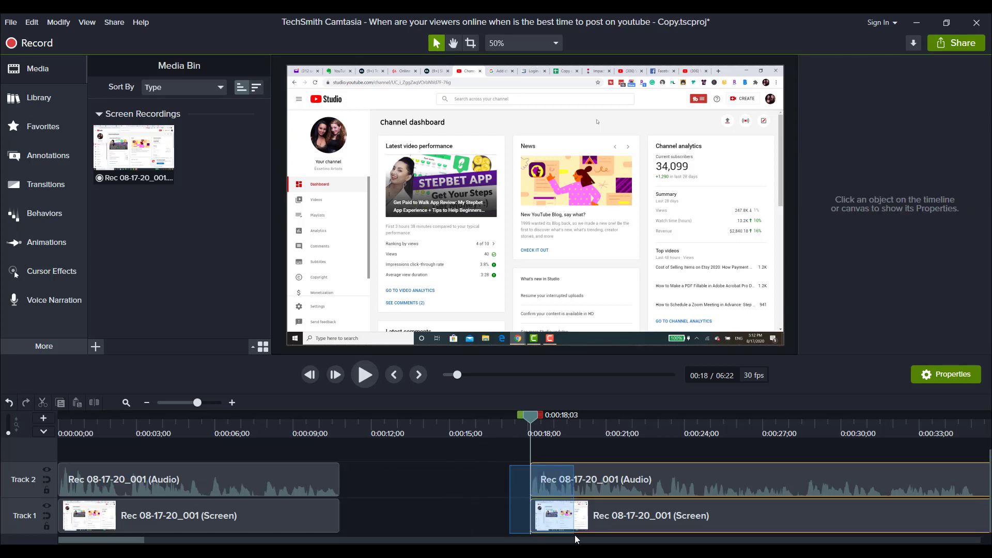
{"action": "left_click_drag", "start_coordinate": [643, 485], "coordinate": [455, 498]}
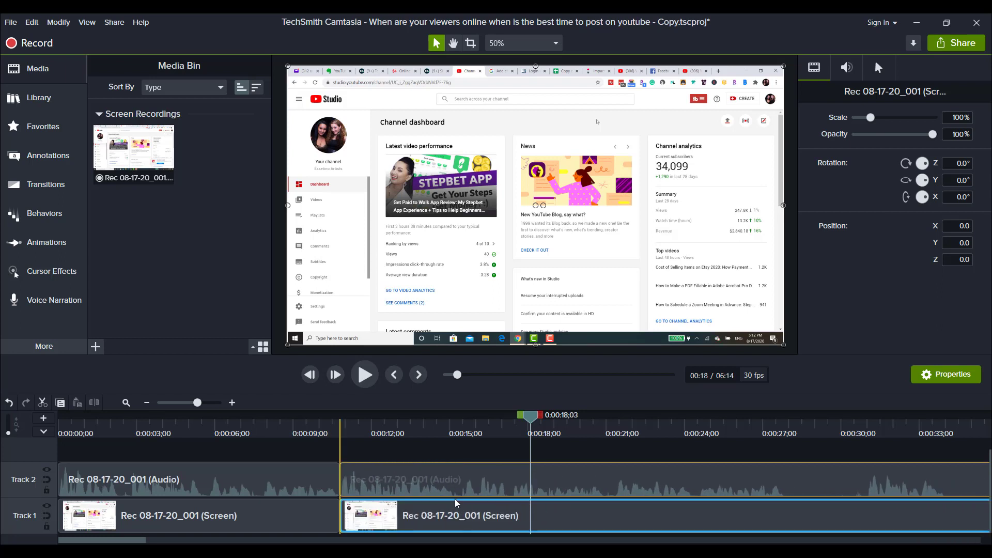
{"action": "left_click", "coordinate": [396, 451]}
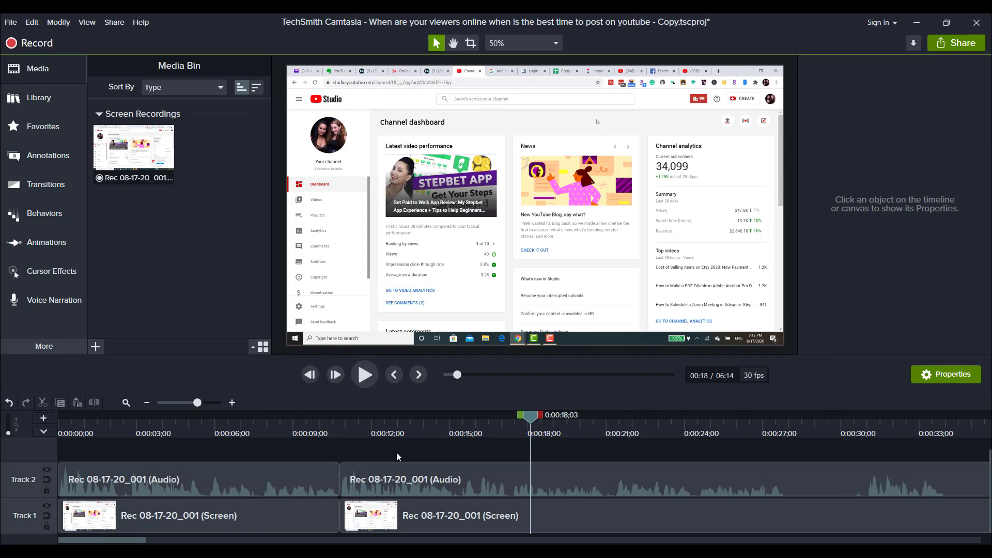
{"action": "left_click", "coordinate": [361, 504]}
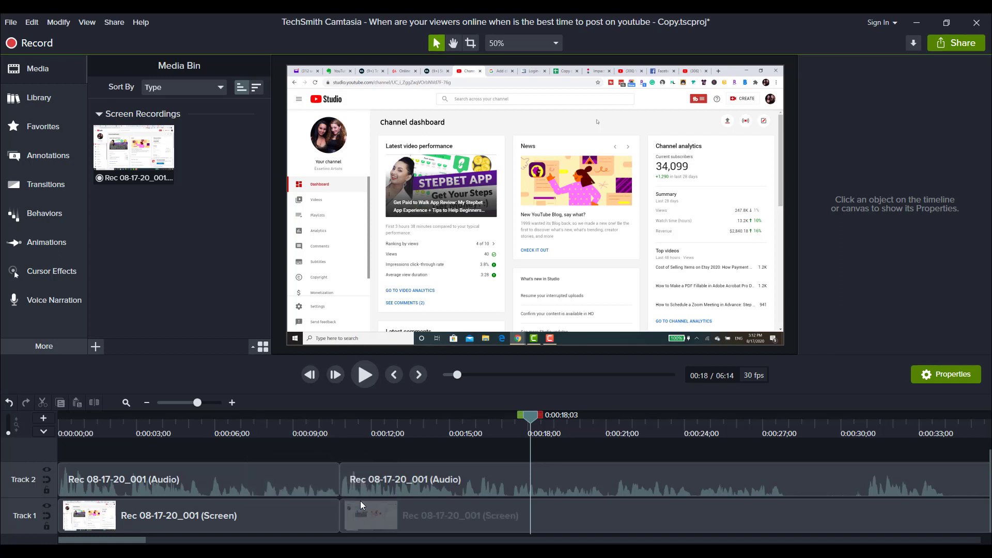
{"action": "left_click", "coordinate": [361, 500]}
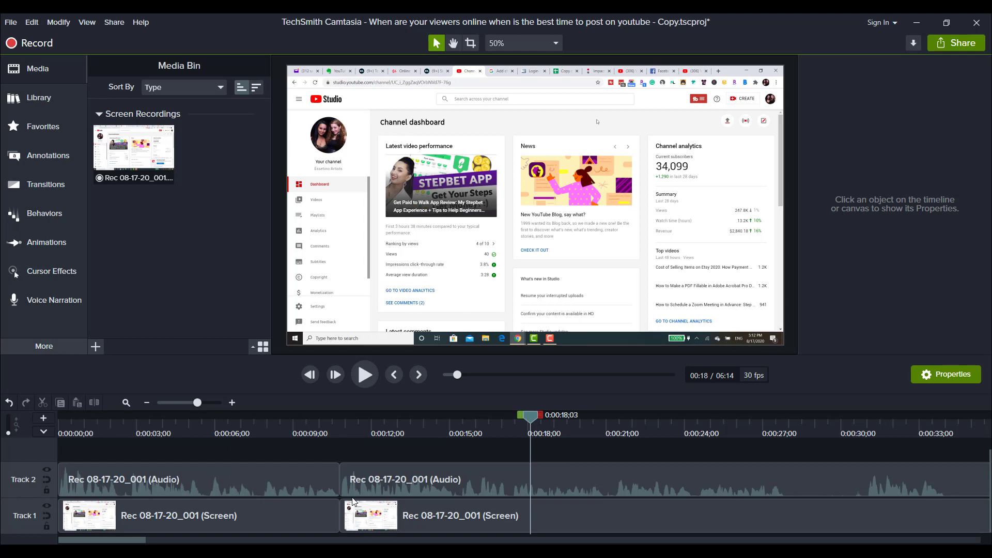